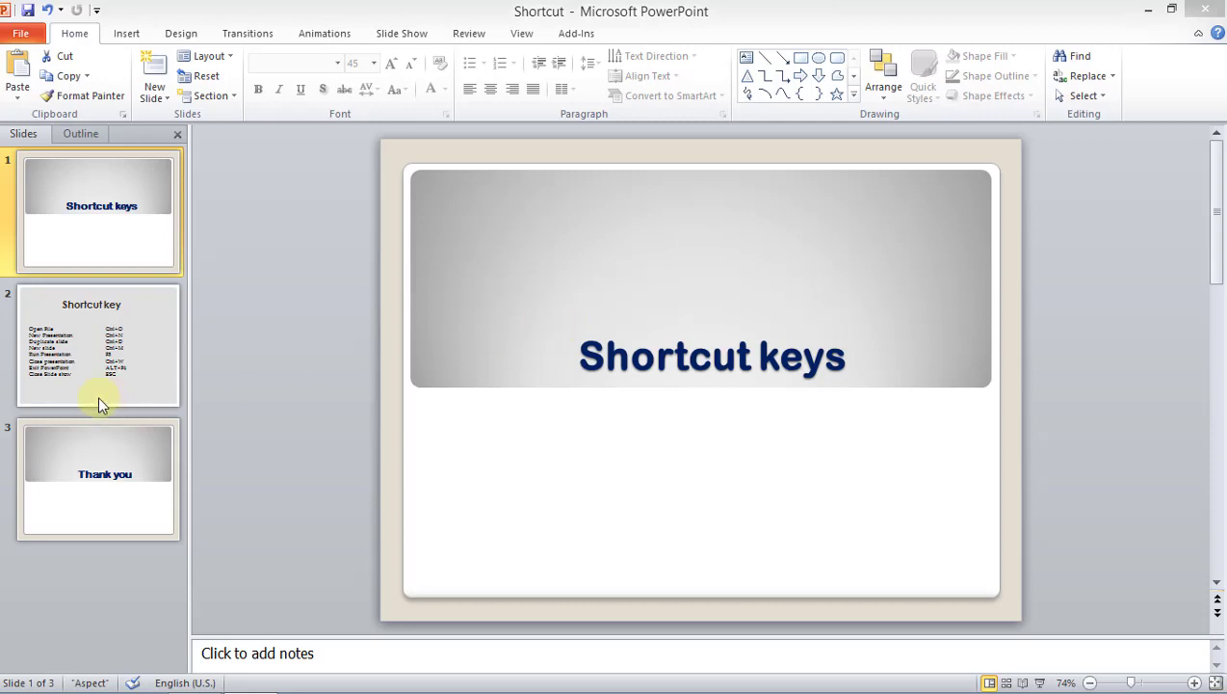
Show slide 2, 'Shortcut key', with its eight shortcuts from Ctrl+O to ESC.
{"action": "left_click", "coordinate": [141, 343]}
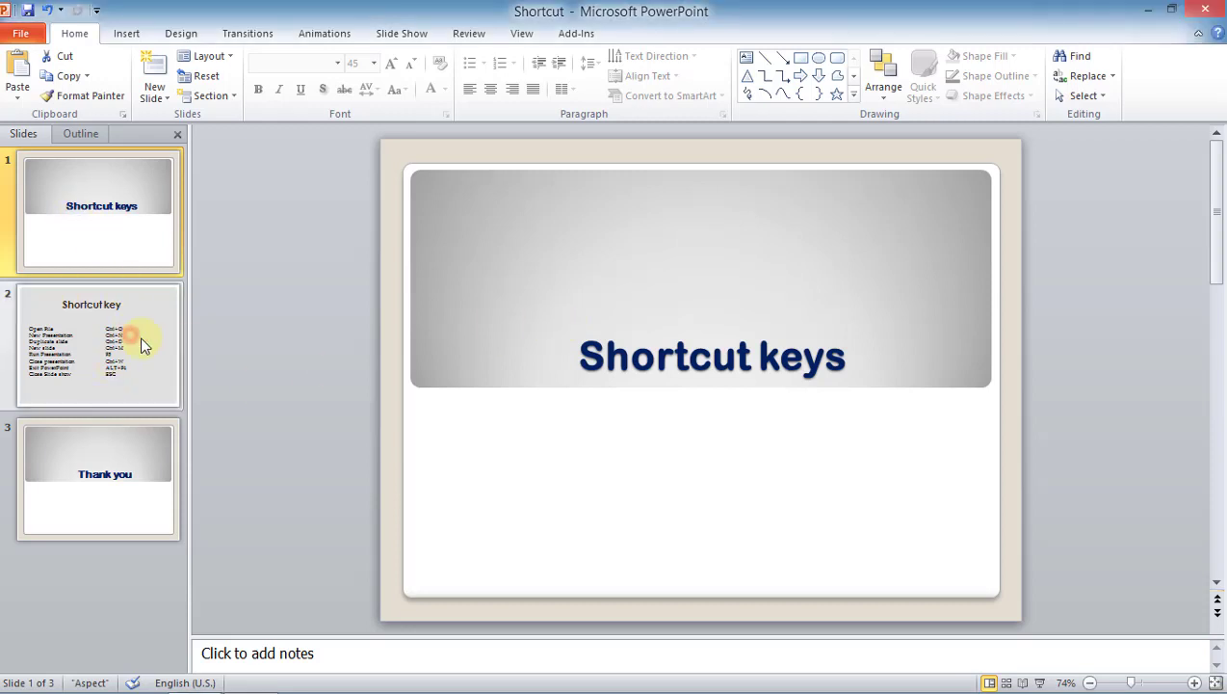
{"action": "left_click", "coordinate": [83, 355]}
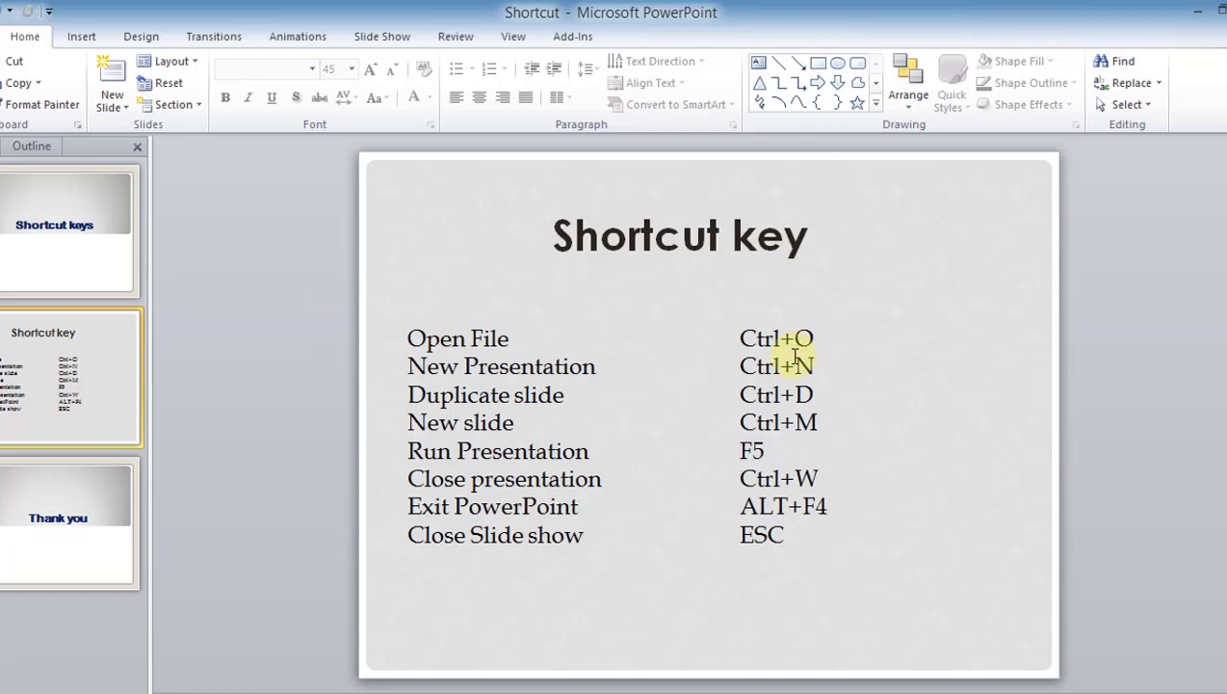
{"action": "key", "text": "ctrl+o"}
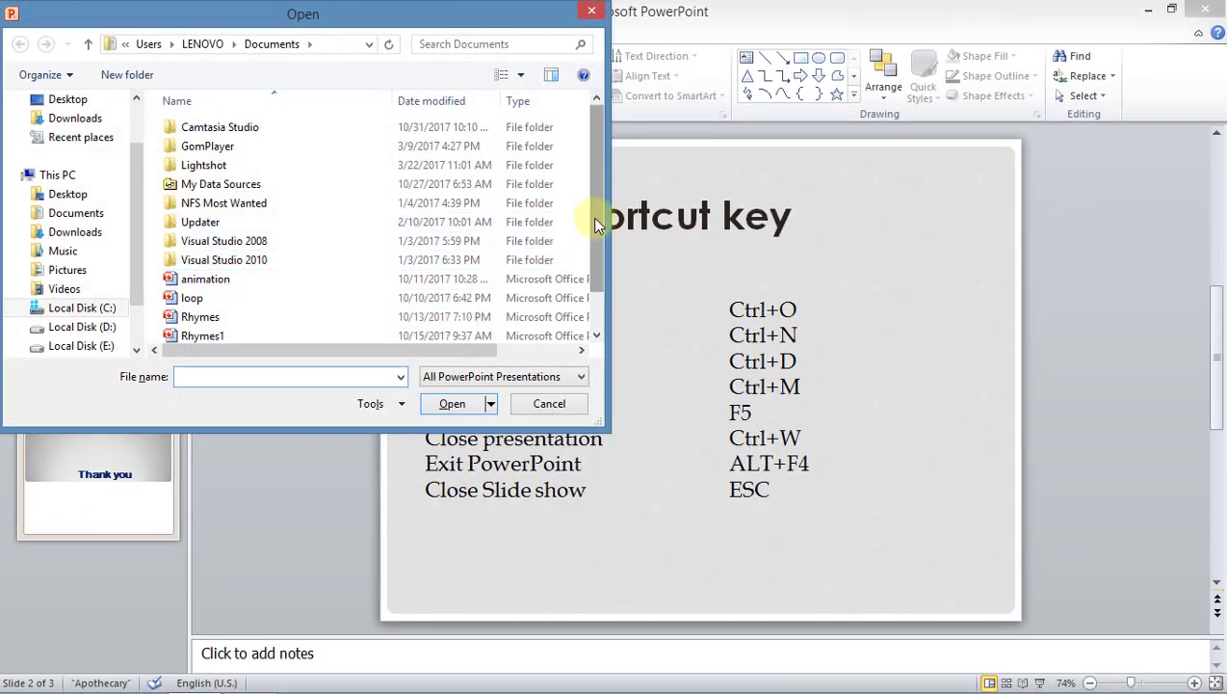
{"action": "left_click_drag", "start_coordinate": [592, 216], "coordinate": [597, 272]}
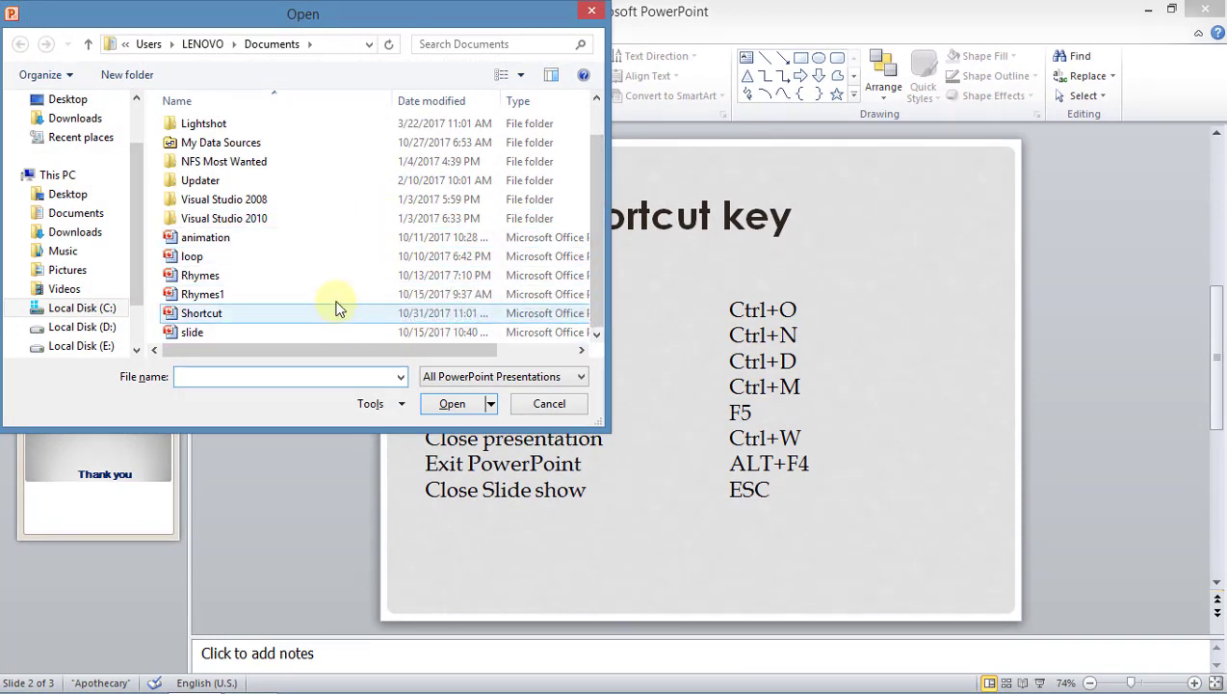
{"action": "left_click", "coordinate": [587, 12]}
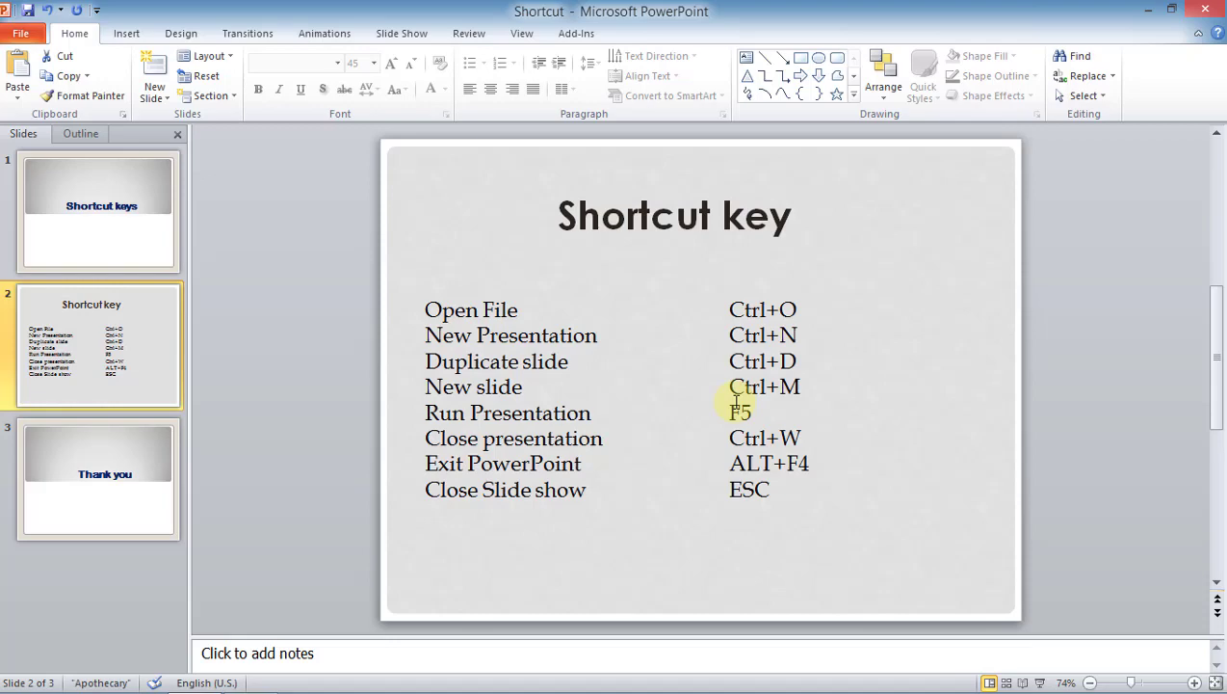
Create blank Presentation6 with Ctrl+N, view it, then switch back to the Shortcut window.
{"action": "key", "text": "ctrl+n"}
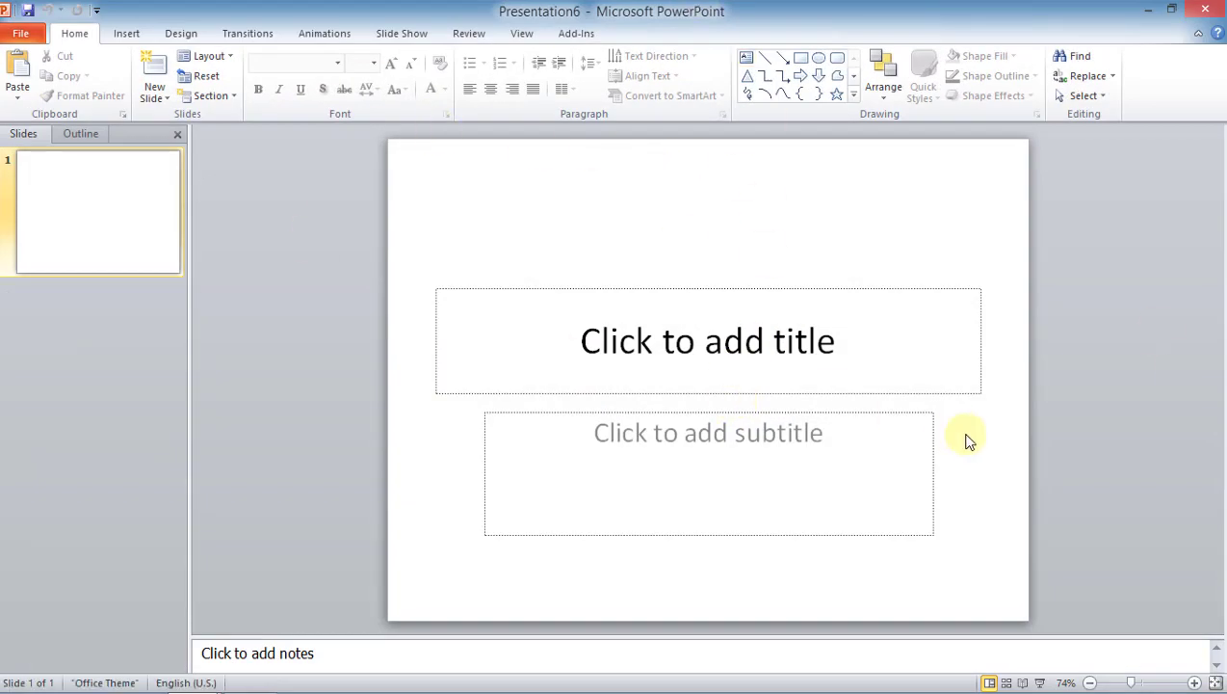
{"action": "mouse_move", "coordinate": [222, 684]}
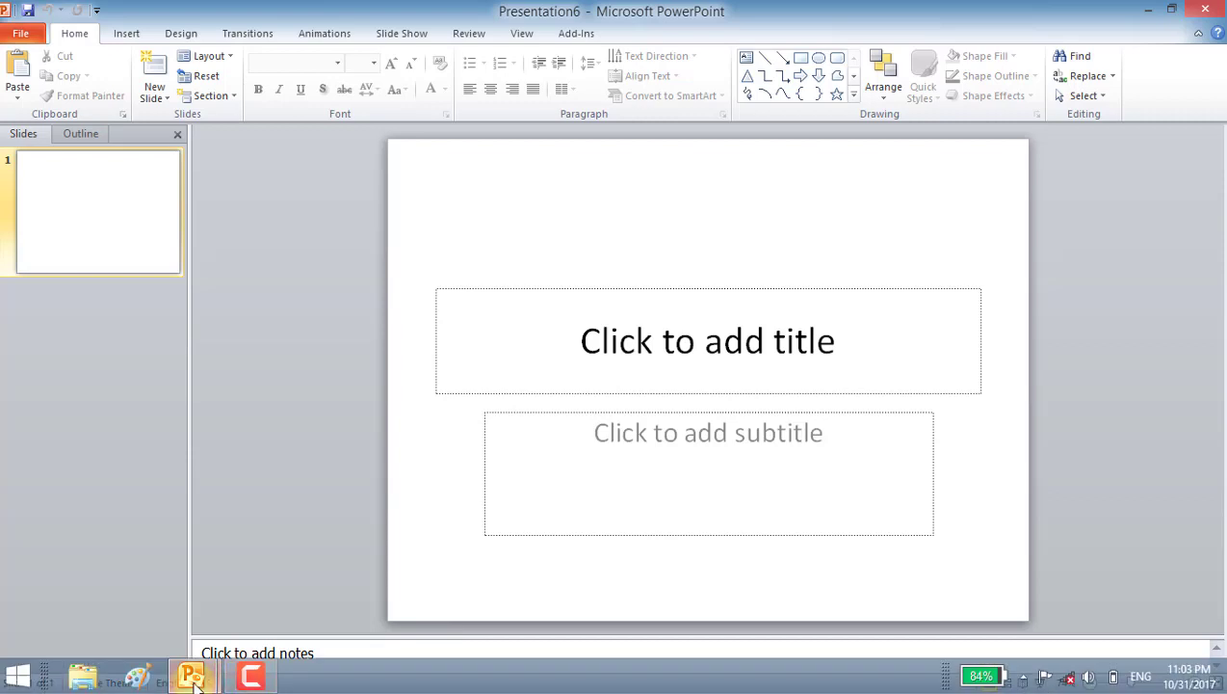
{"action": "mouse_move", "coordinate": [154, 590]}
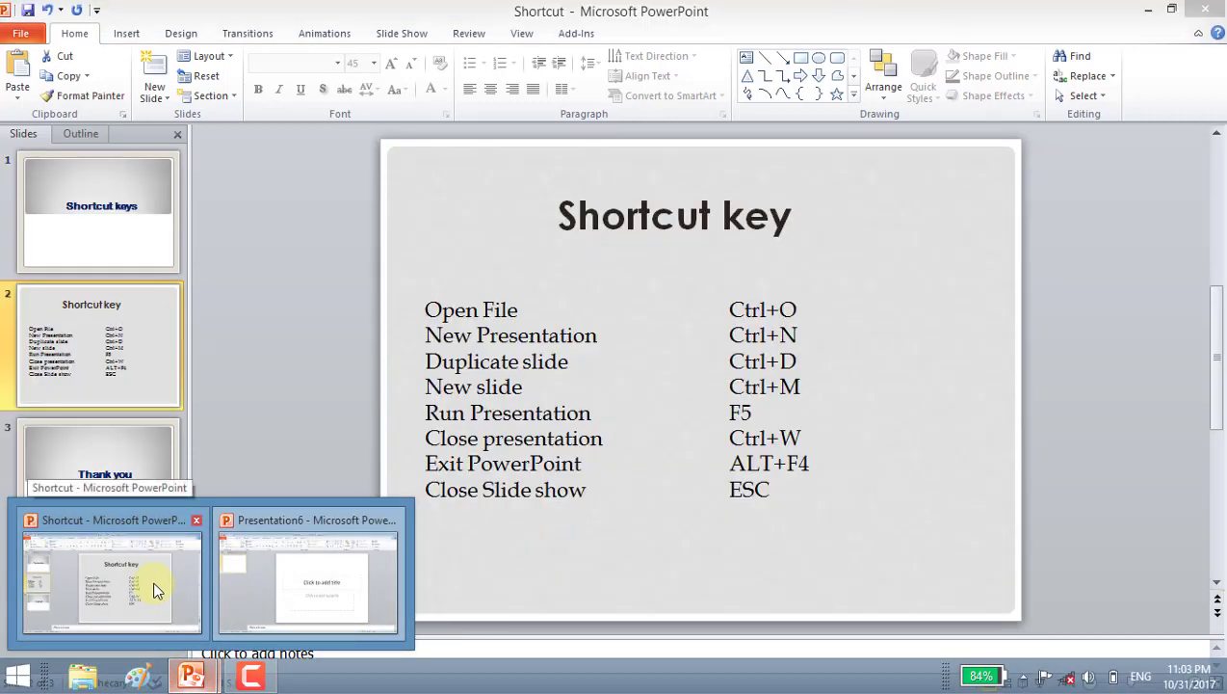
{"action": "mouse_move", "coordinate": [261, 581]}
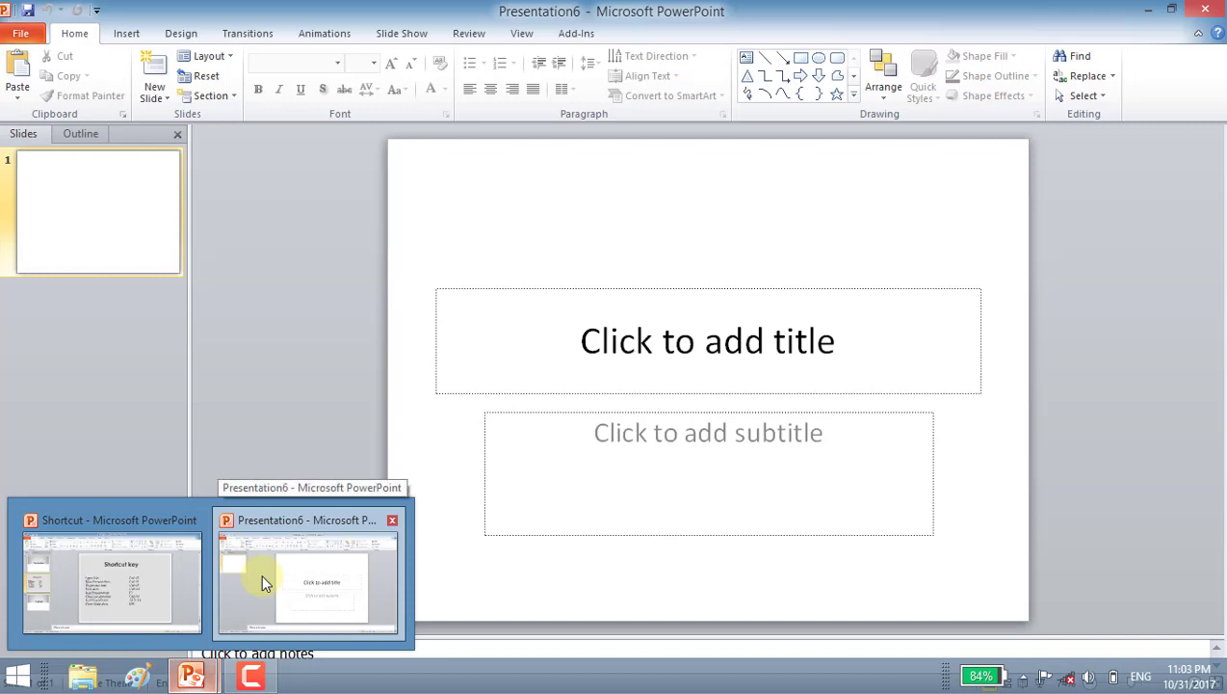
{"action": "left_click", "coordinate": [261, 581]}
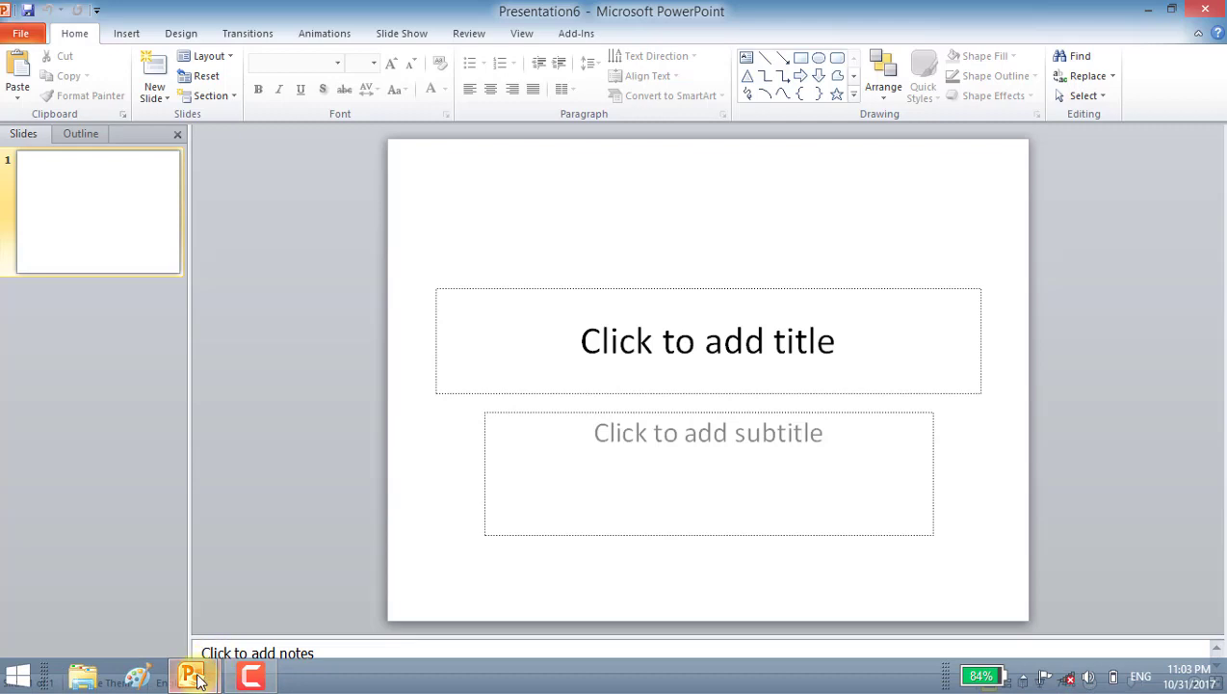
{"action": "left_click", "coordinate": [129, 573]}
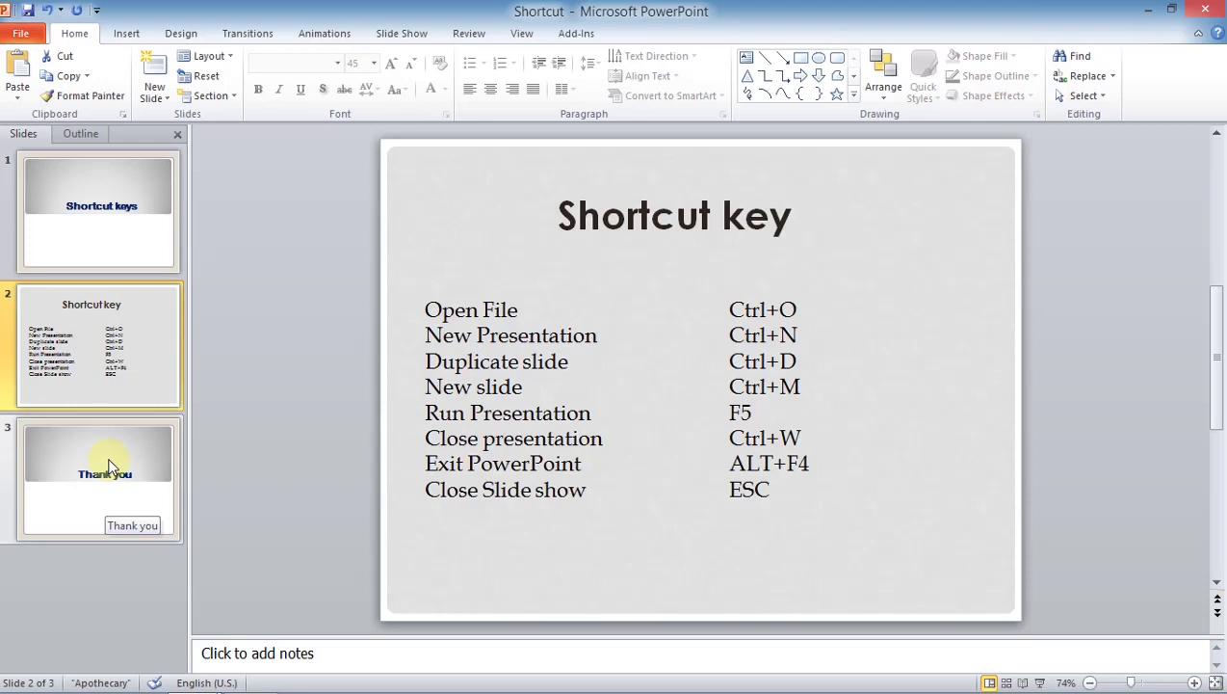
Duplicate the Thank you slide with Ctrl+D, creating a copy as slide 4.
{"action": "left_click", "coordinate": [108, 466]}
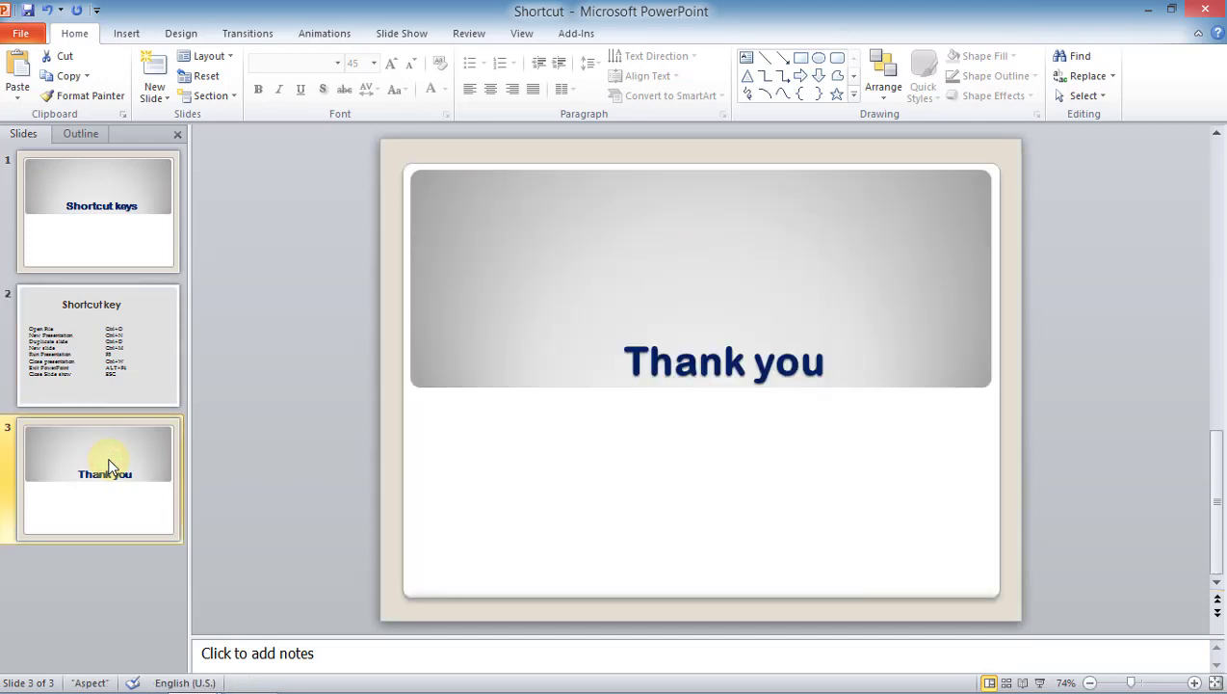
{"action": "key", "text": "ctrl+d"}
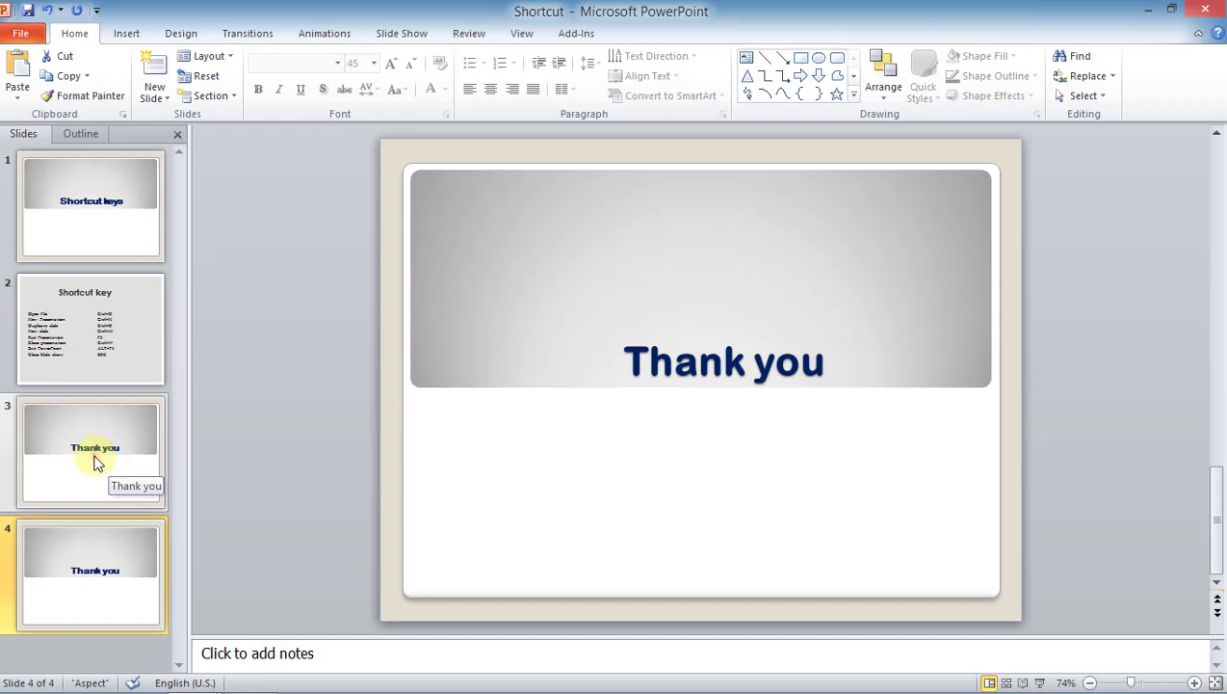
{"action": "left_click", "coordinate": [95, 457]}
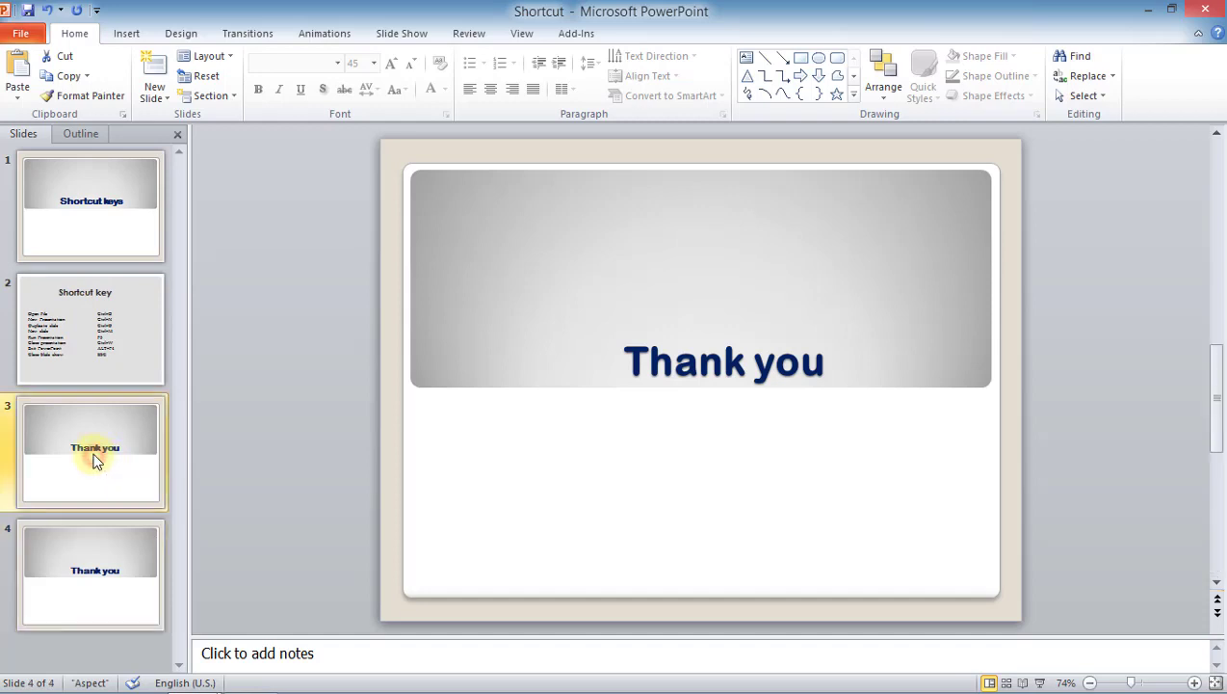
{"action": "left_click", "coordinate": [129, 573]}
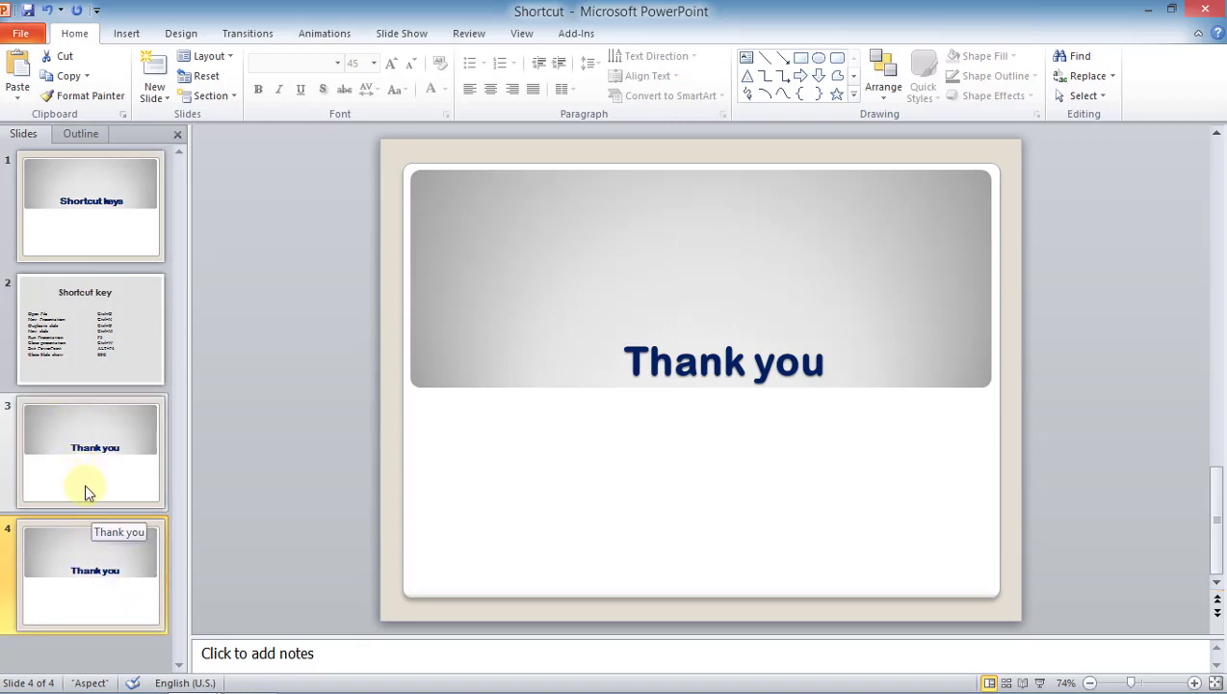
Delete the duplicate slide 4 so the deck ends with one Thank you slide.
{"action": "left_click", "coordinate": [104, 453]}
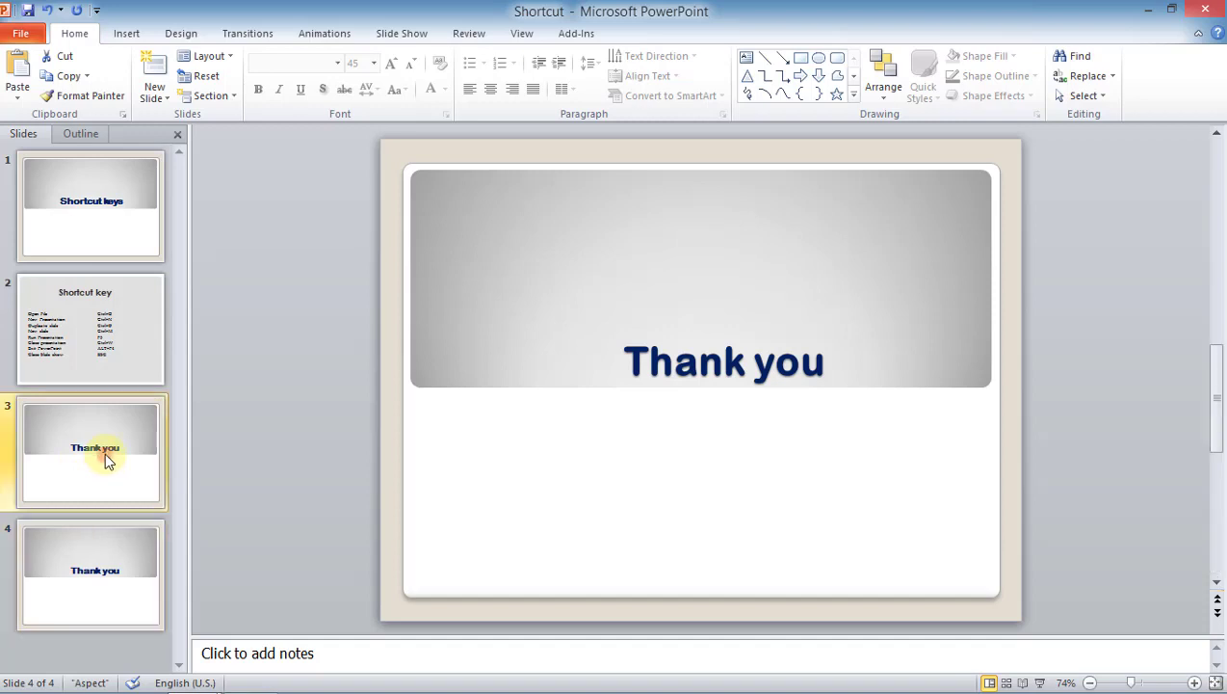
{"action": "right_click", "coordinate": [103, 452]}
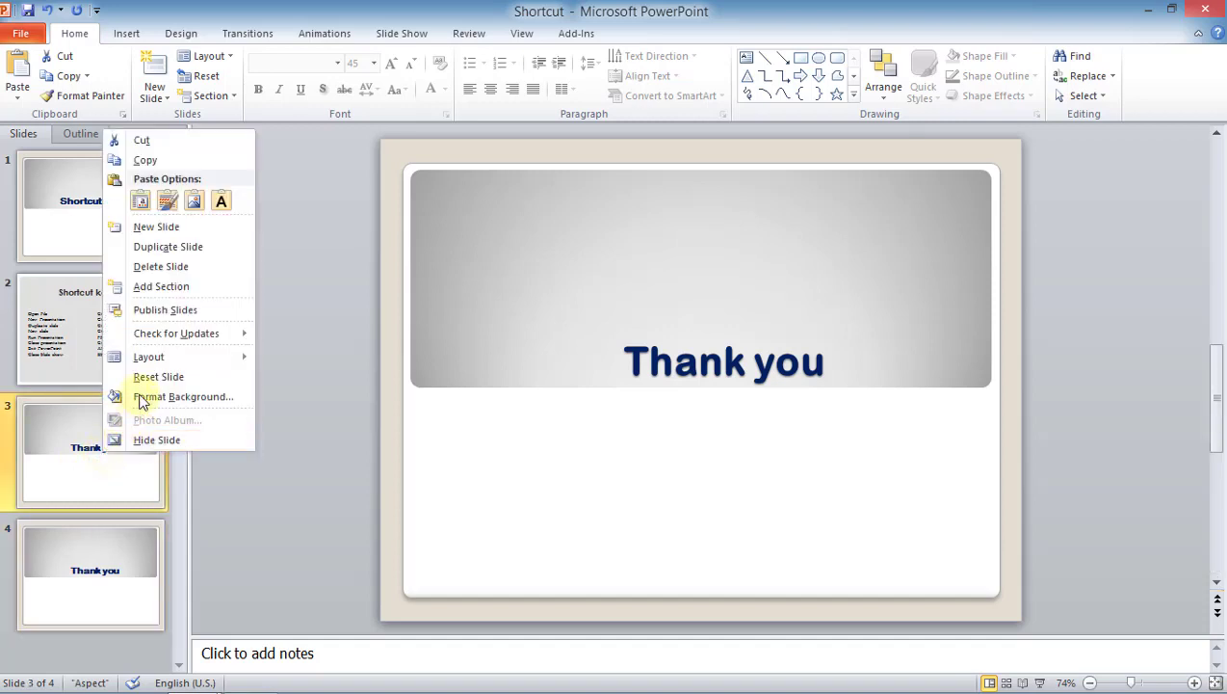
{"action": "mouse_move", "coordinate": [142, 356]}
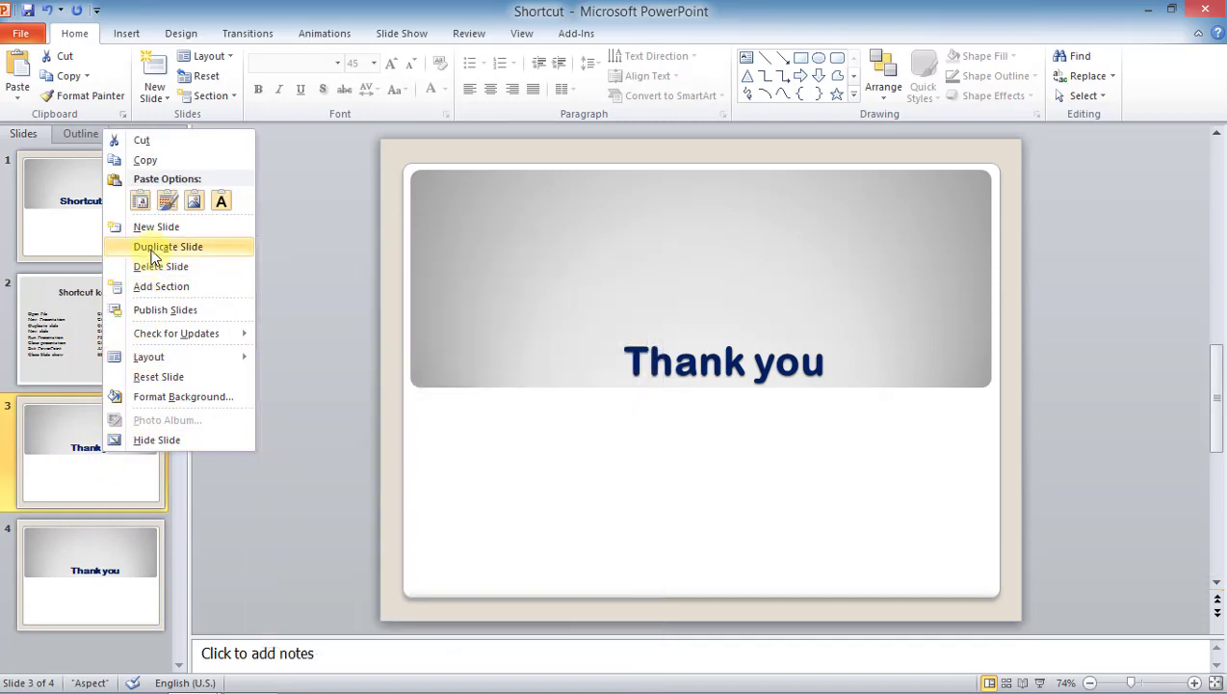
{"action": "left_click", "coordinate": [125, 558]}
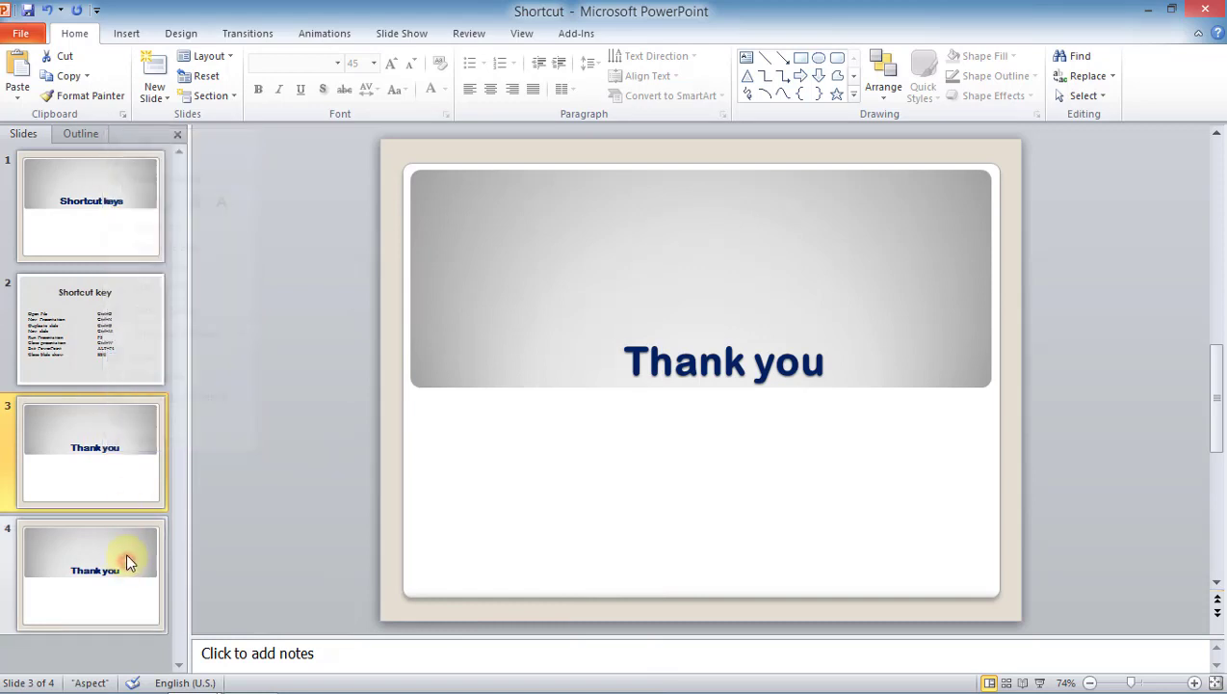
{"action": "right_click", "coordinate": [128, 558]}
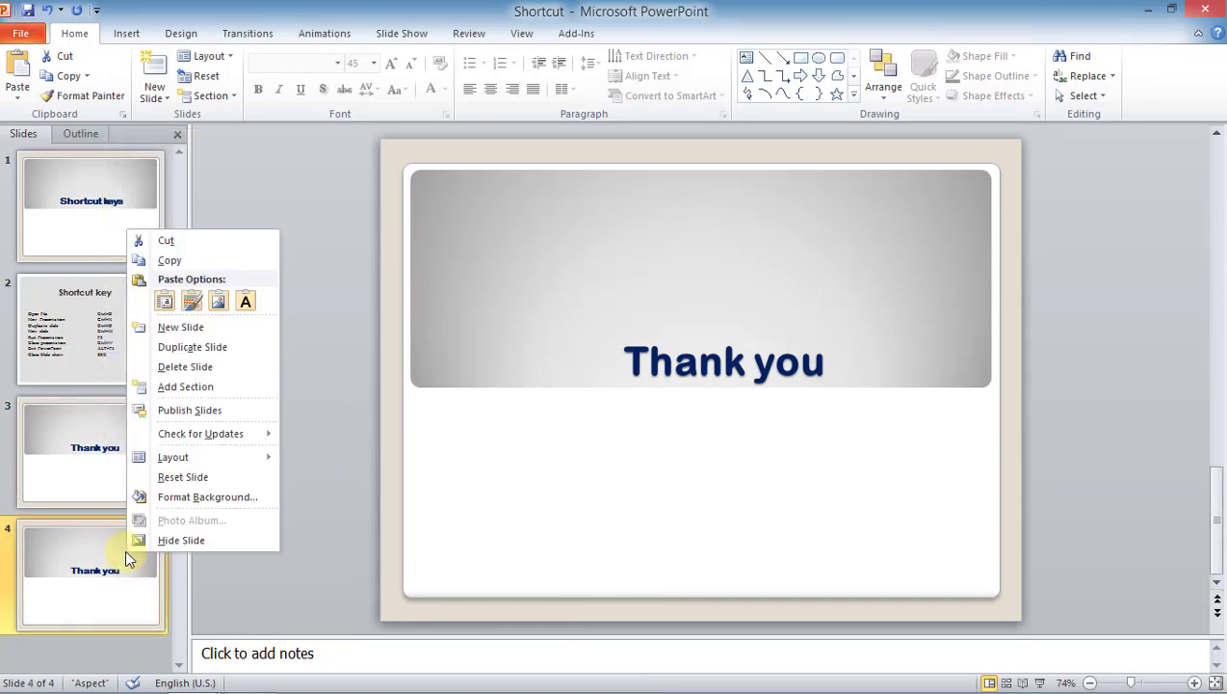
{"action": "left_click", "coordinate": [187, 366]}
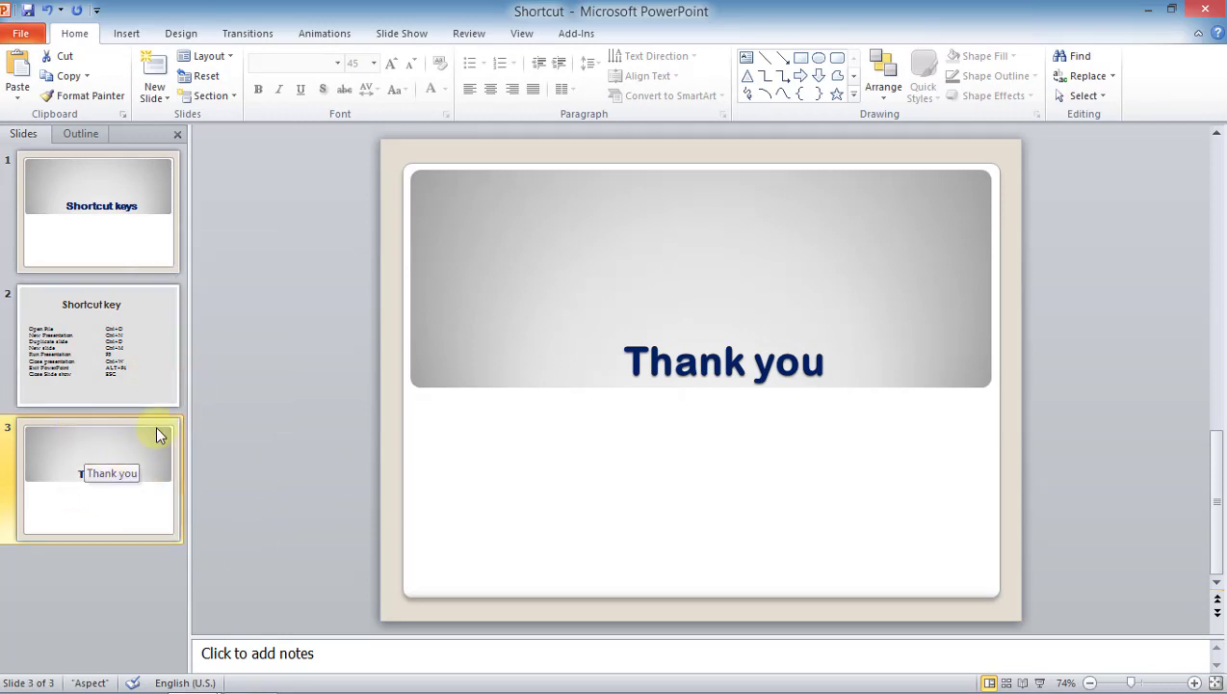
Run the show with F5 through title, shortcut list and Thank you slides, then exit.
{"action": "left_click", "coordinate": [121, 219]}
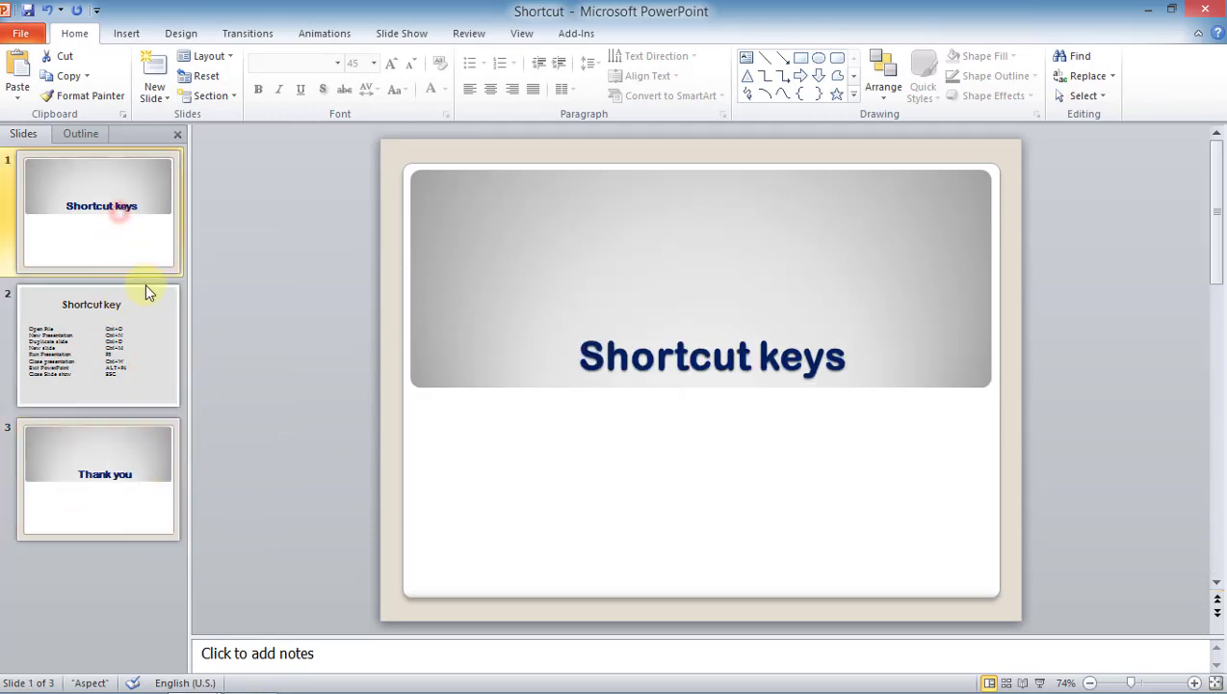
{"action": "left_click", "coordinate": [130, 327]}
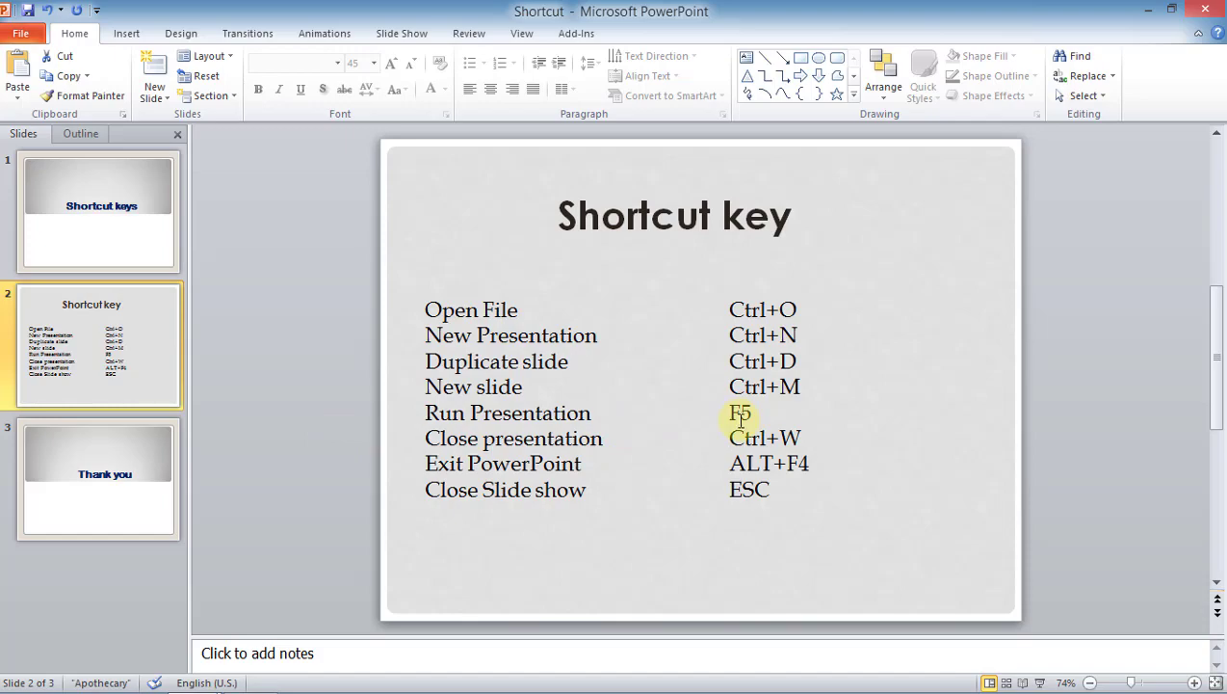
{"action": "key", "text": "F5"}
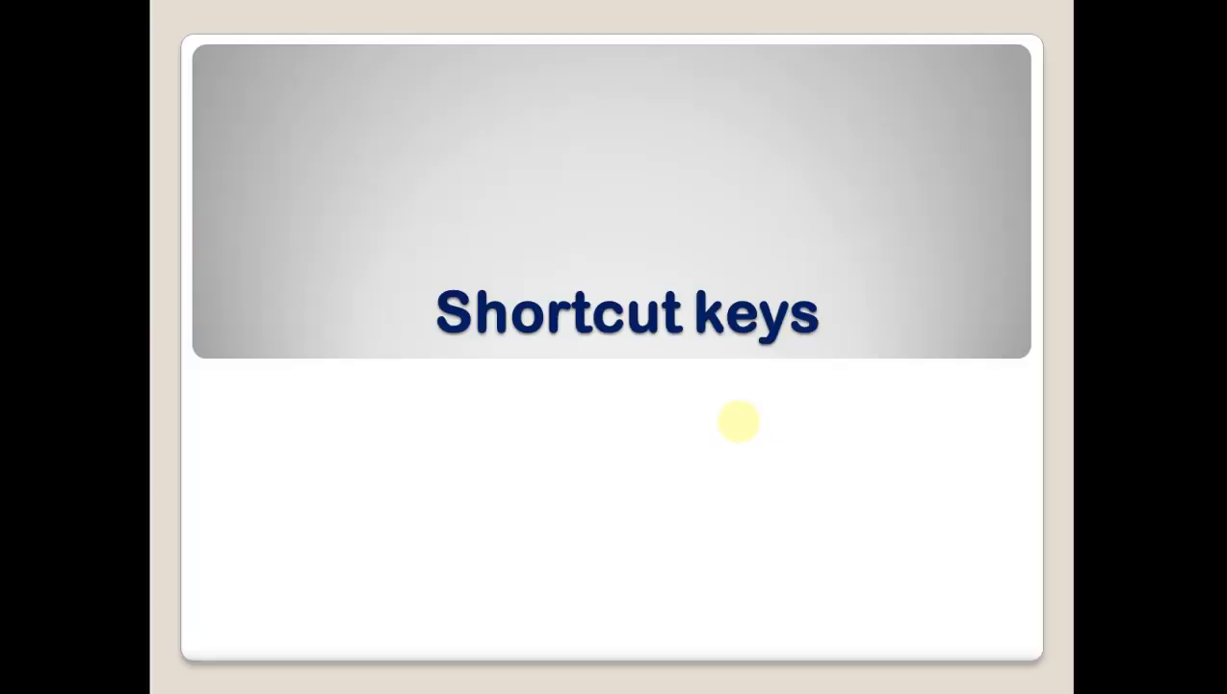
{"action": "left_click", "coordinate": [725, 423]}
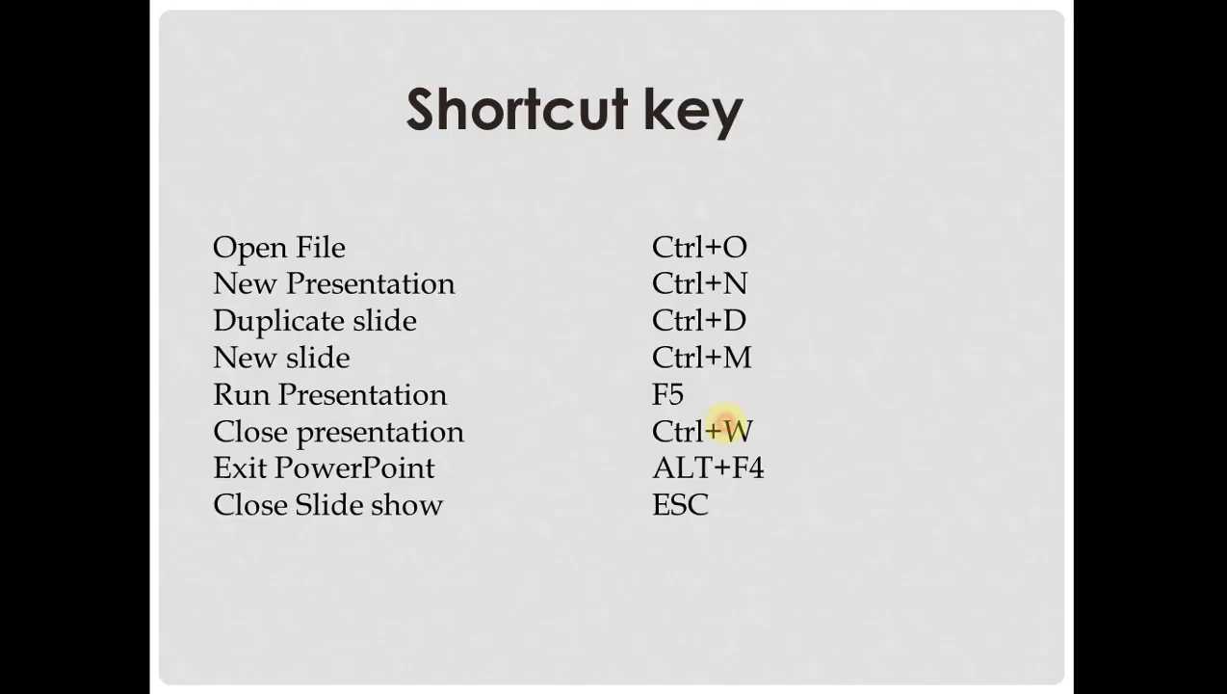
{"action": "left_click", "coordinate": [726, 423]}
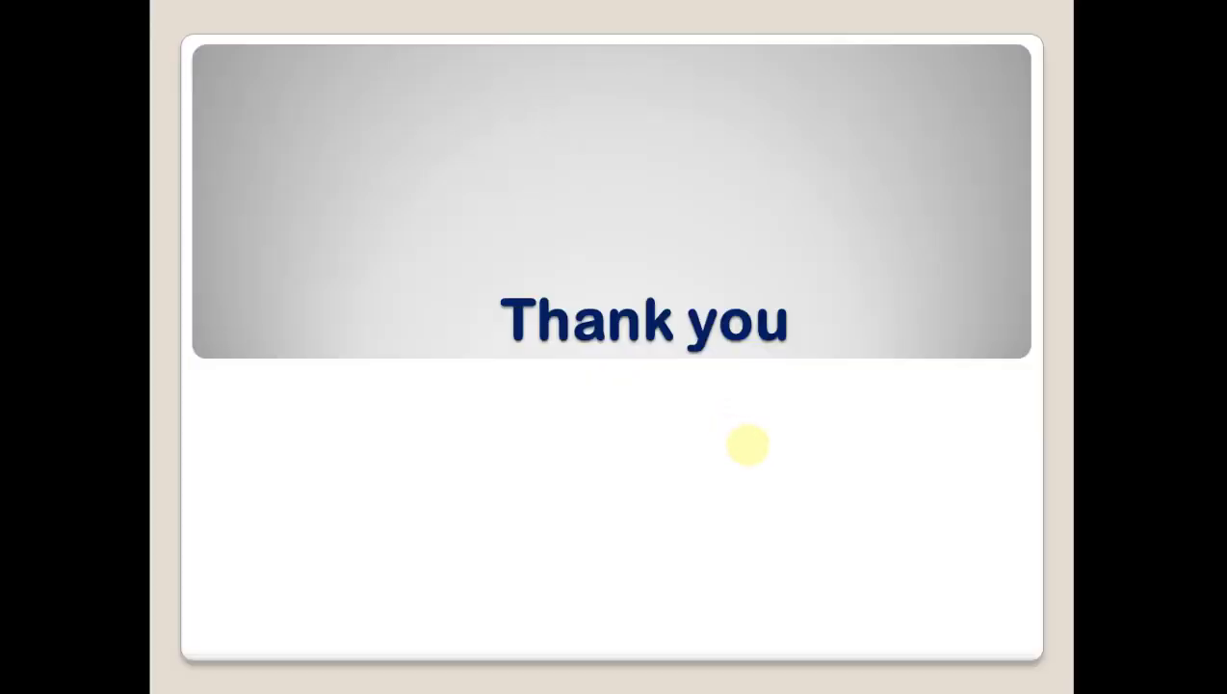
{"action": "left_click", "coordinate": [752, 447]}
{"action": "left_click", "coordinate": [753, 446]}
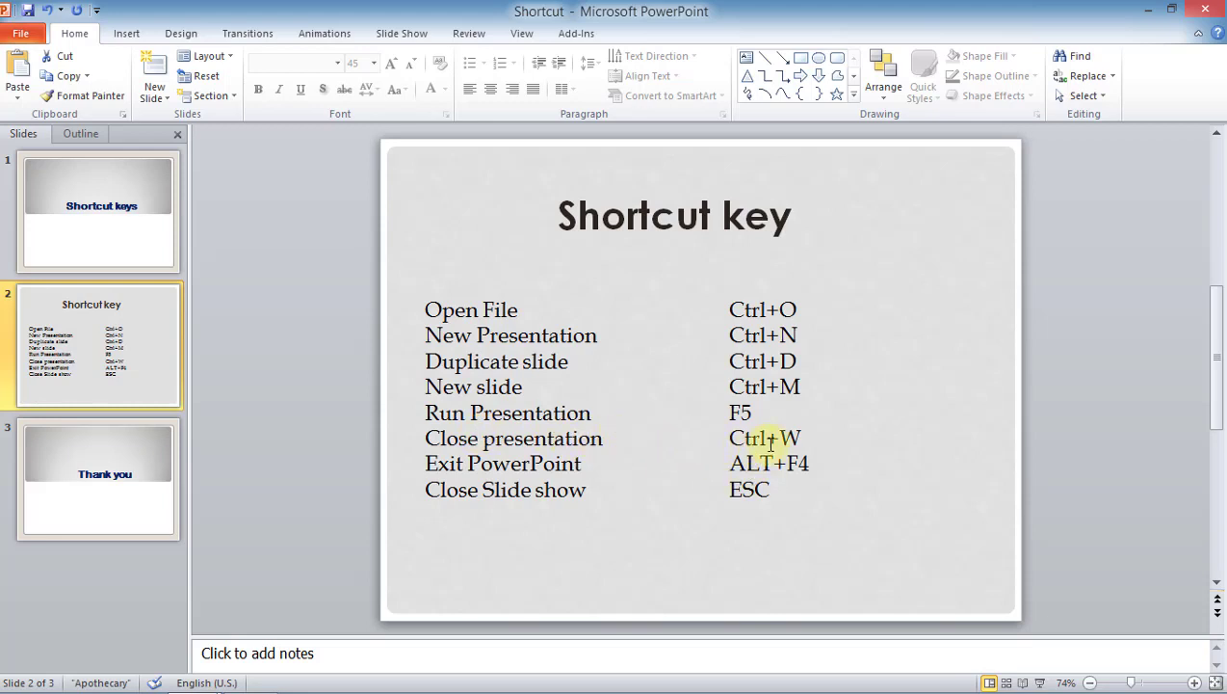
Switch to the blank Presentation6 window and close it with Ctrl+W.
{"action": "mouse_move", "coordinate": [180, 675]}
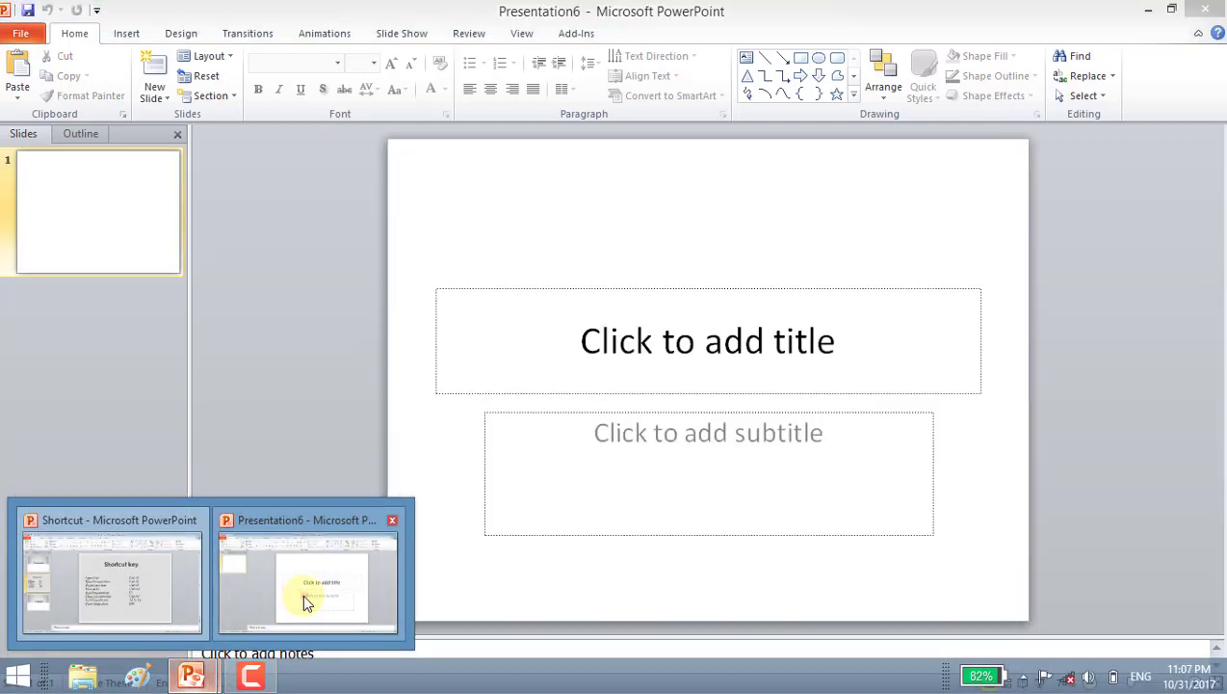
{"action": "left_click", "coordinate": [302, 593]}
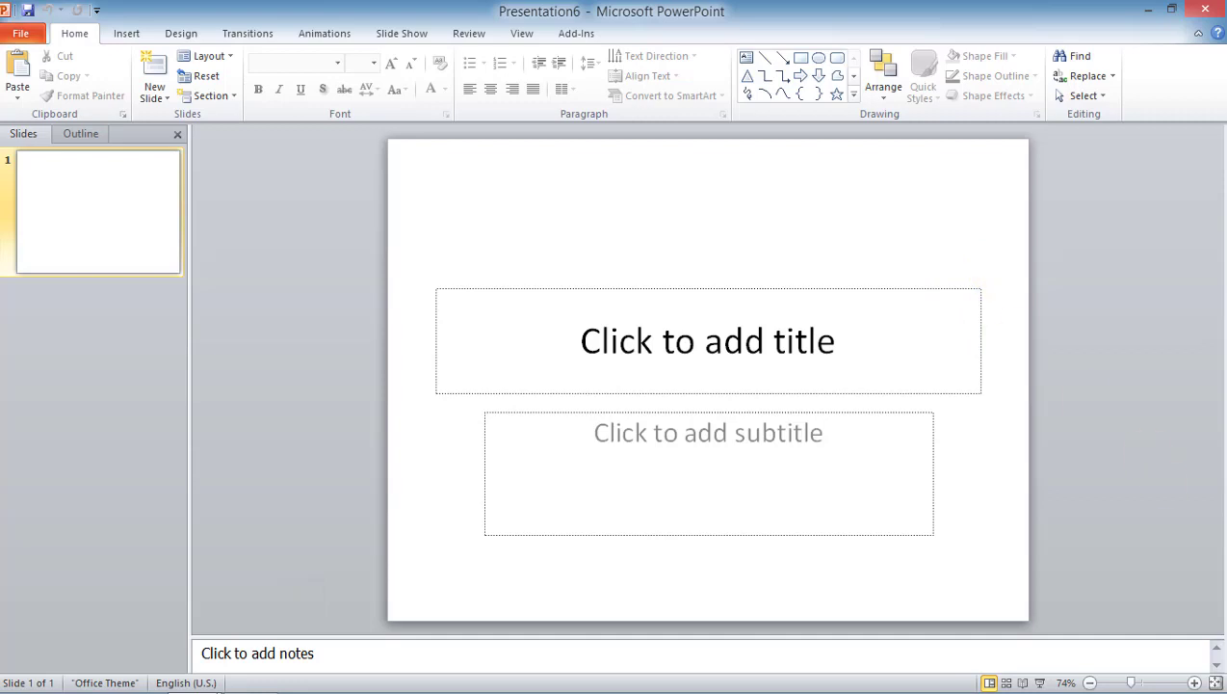
{"action": "mouse_move", "coordinate": [1148, 686]}
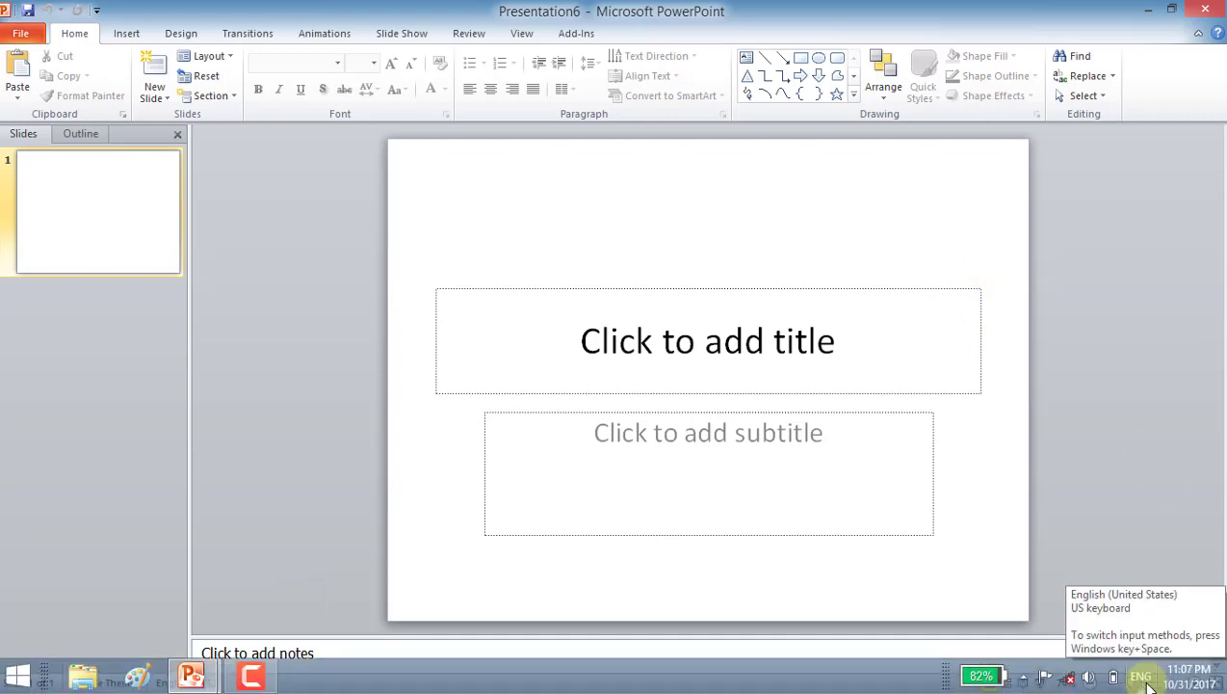
{"action": "key", "text": "ctrl+w"}
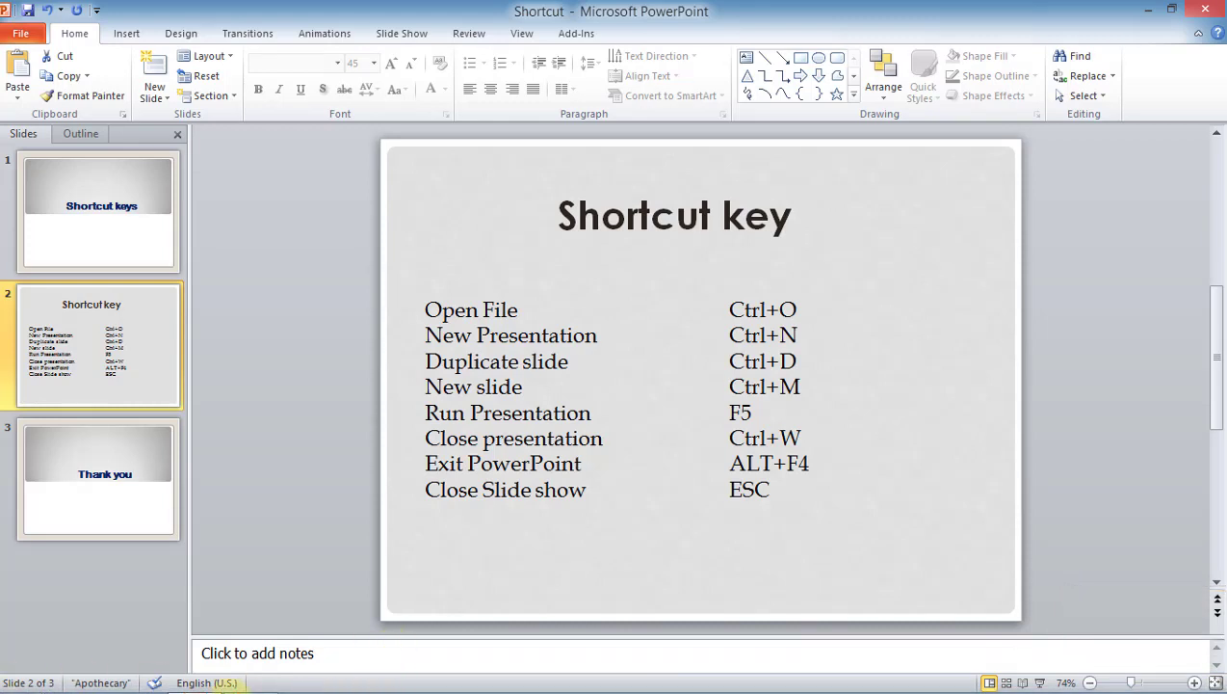
{"action": "mouse_move", "coordinate": [193, 677]}
{"action": "key", "text": "ctrl+n"}
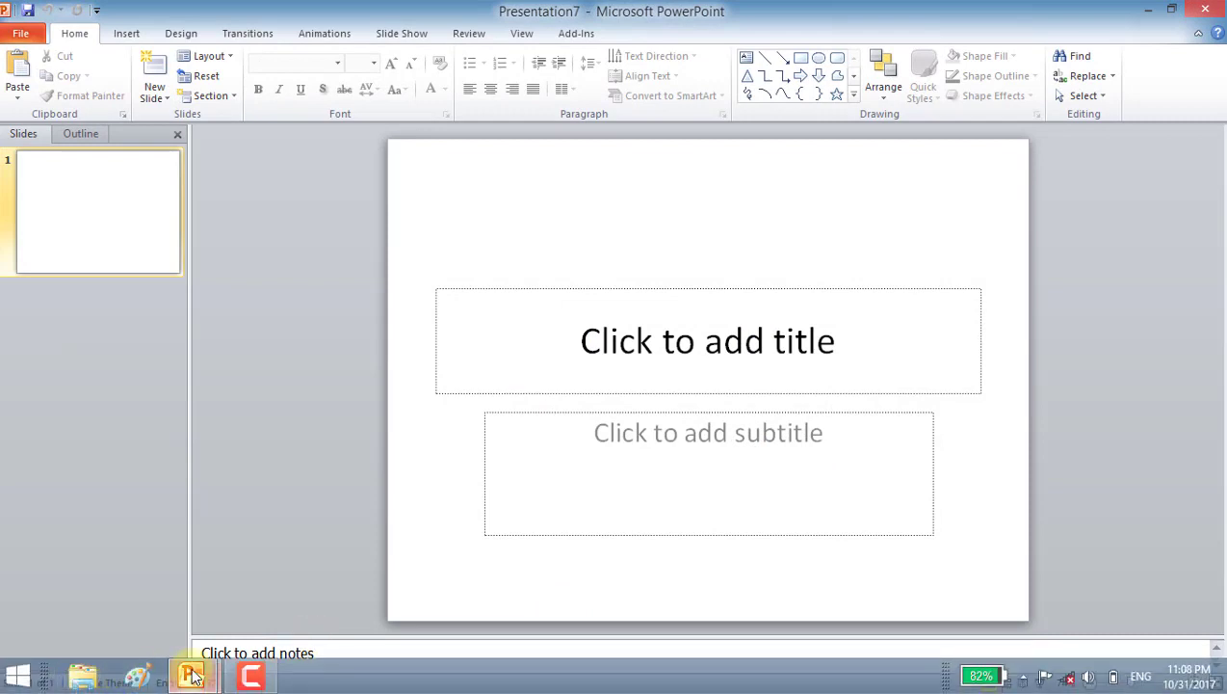
{"action": "mouse_move", "coordinate": [192, 674]}
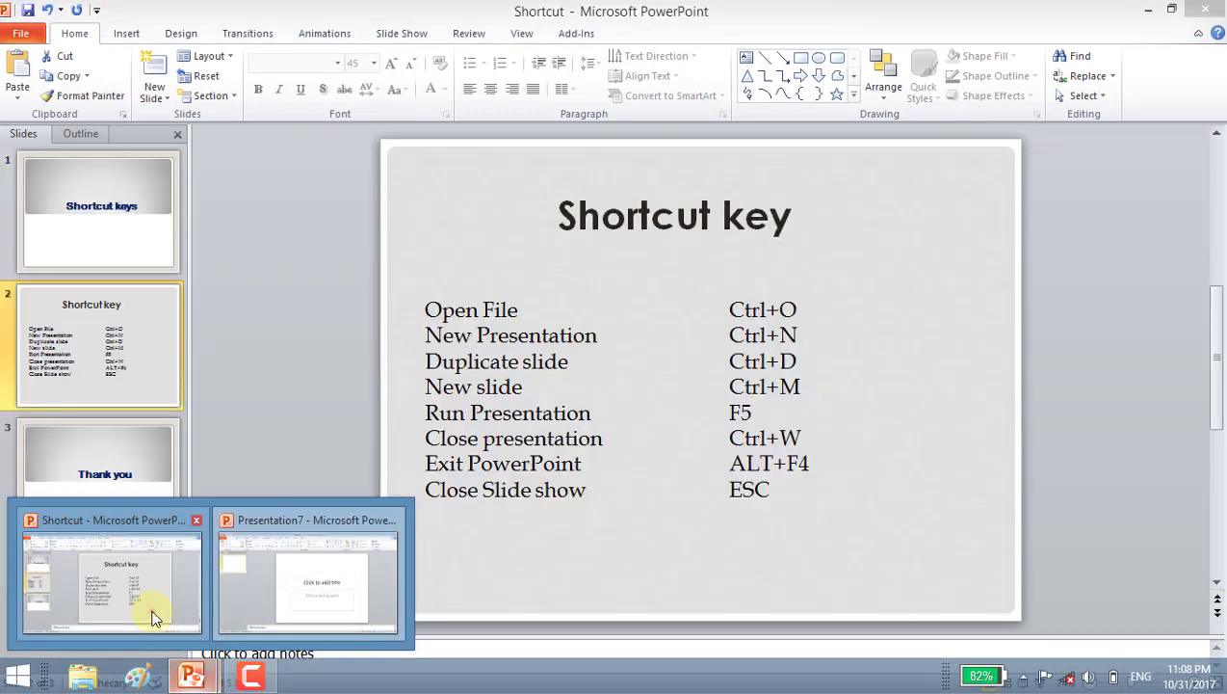
{"action": "left_click", "coordinate": [151, 608]}
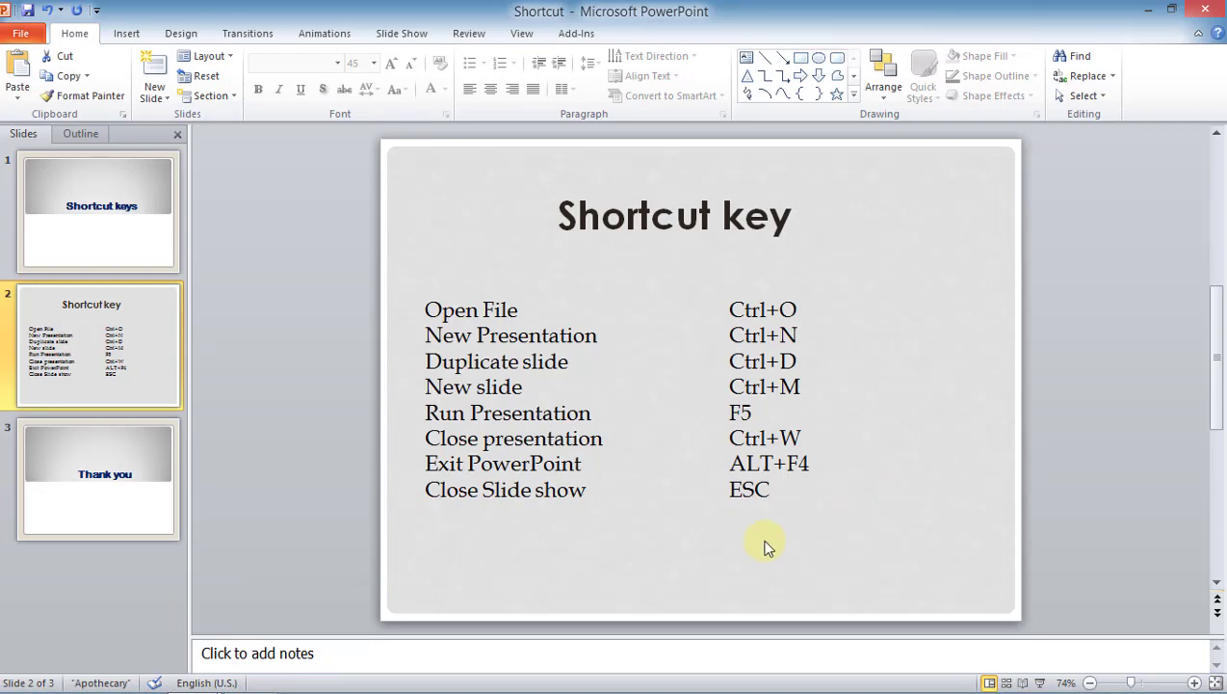
{"action": "mouse_move", "coordinate": [193, 684]}
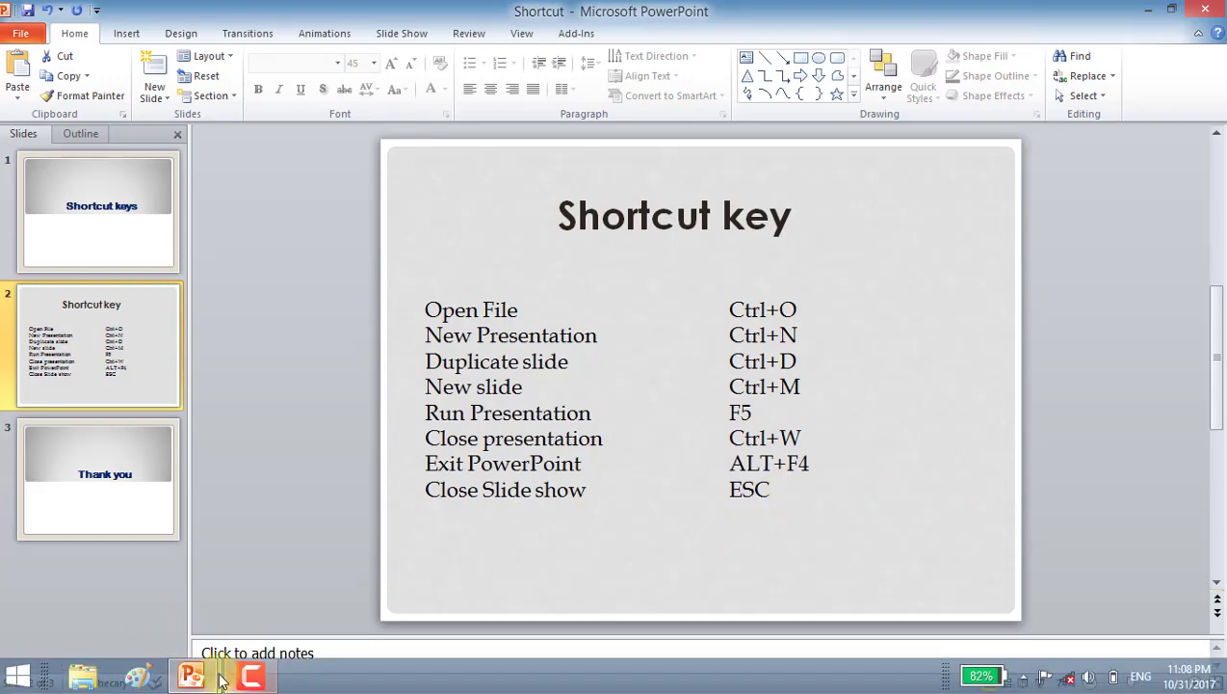
{"action": "left_click", "coordinate": [279, 608]}
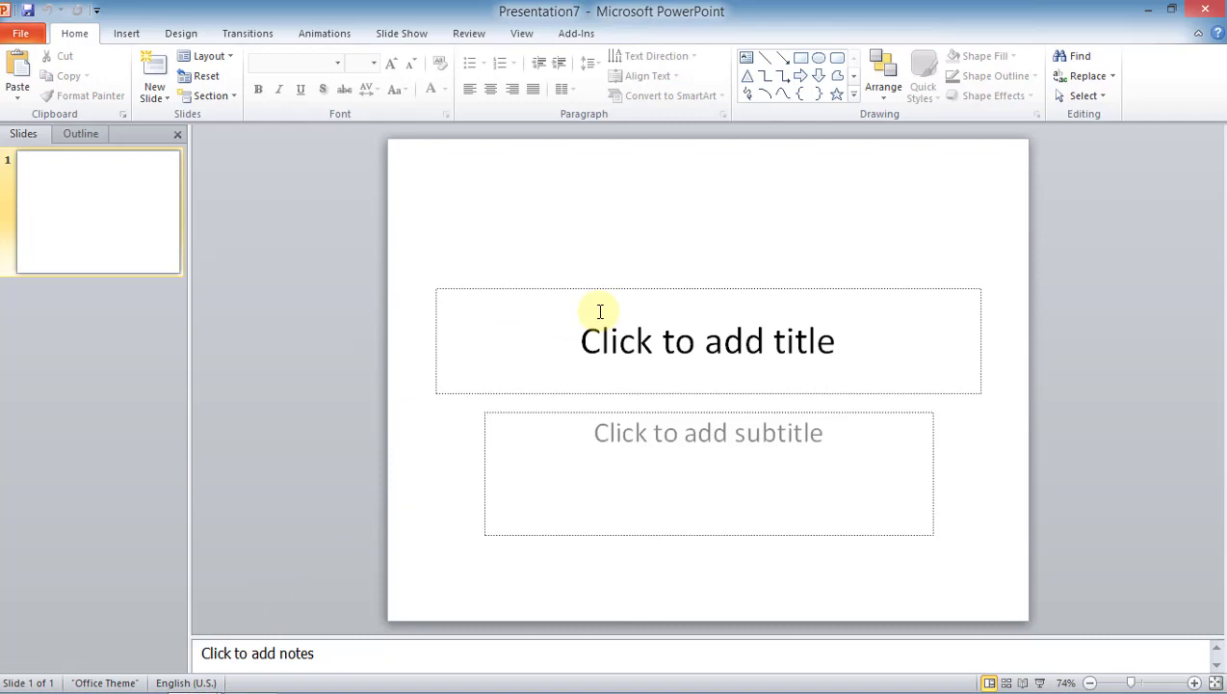
{"action": "key", "text": "alt"}
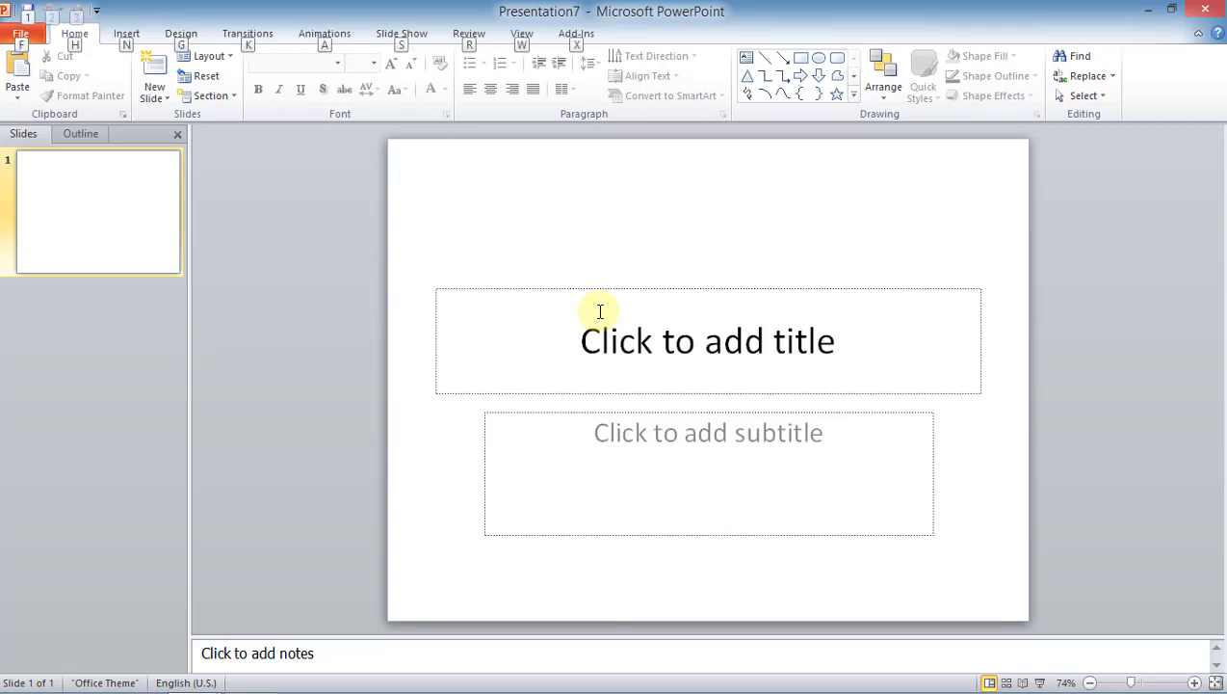
{"action": "key", "text": "alt+F4"}
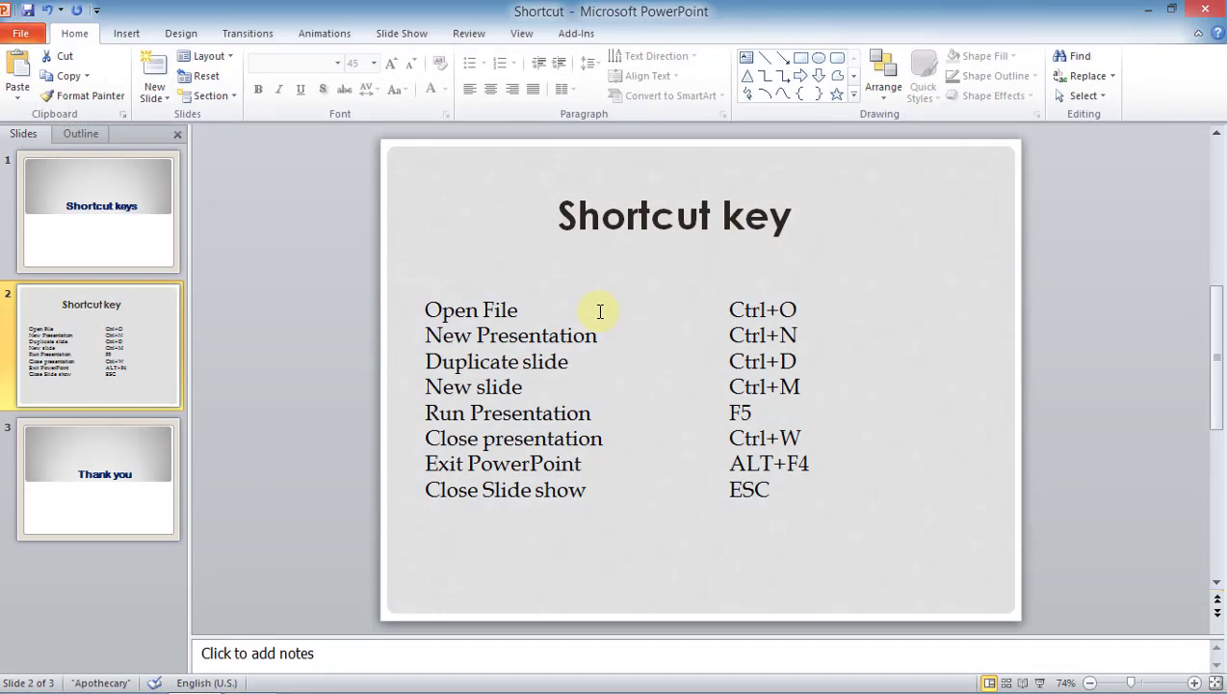
{"action": "mouse_move", "coordinate": [166, 686]}
{"action": "key", "text": "F5"}
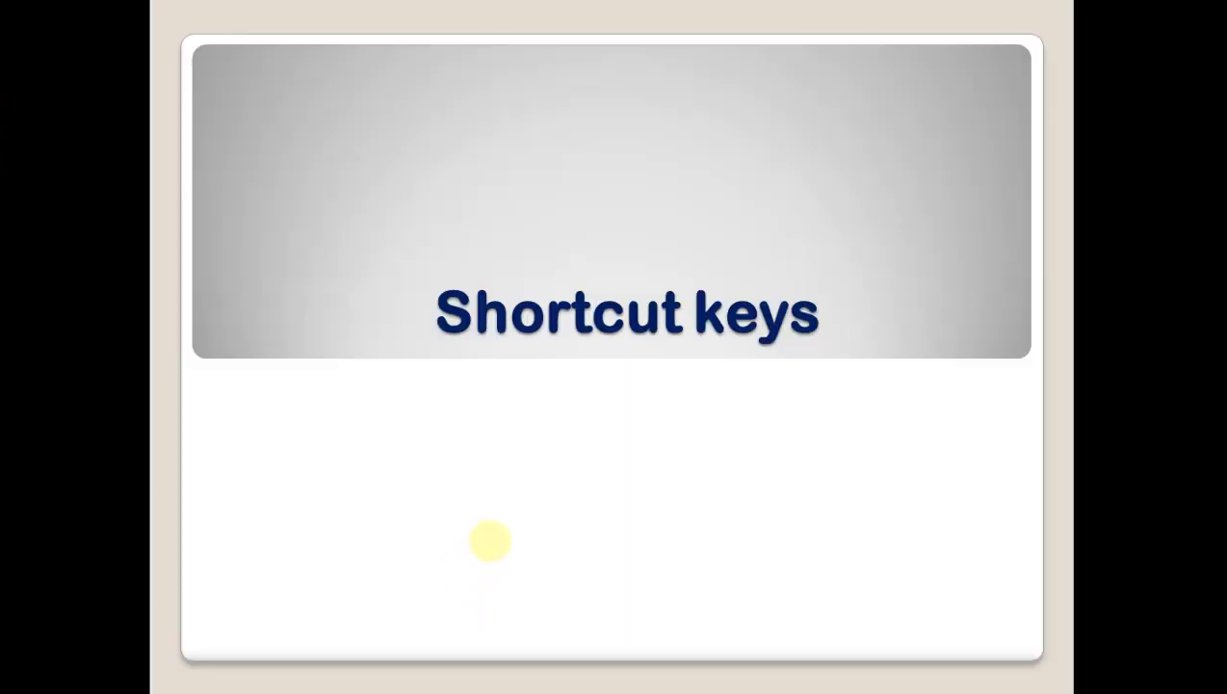
{"action": "left_click", "coordinate": [685, 501]}
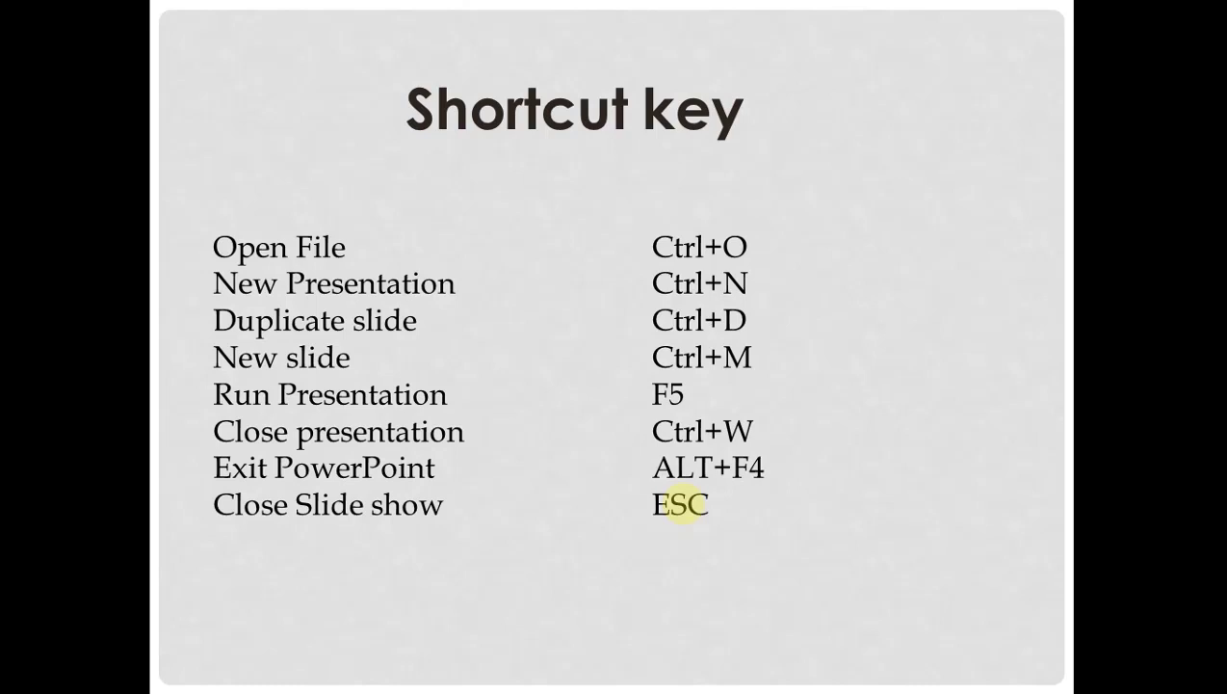
{"action": "key", "text": "Escape"}
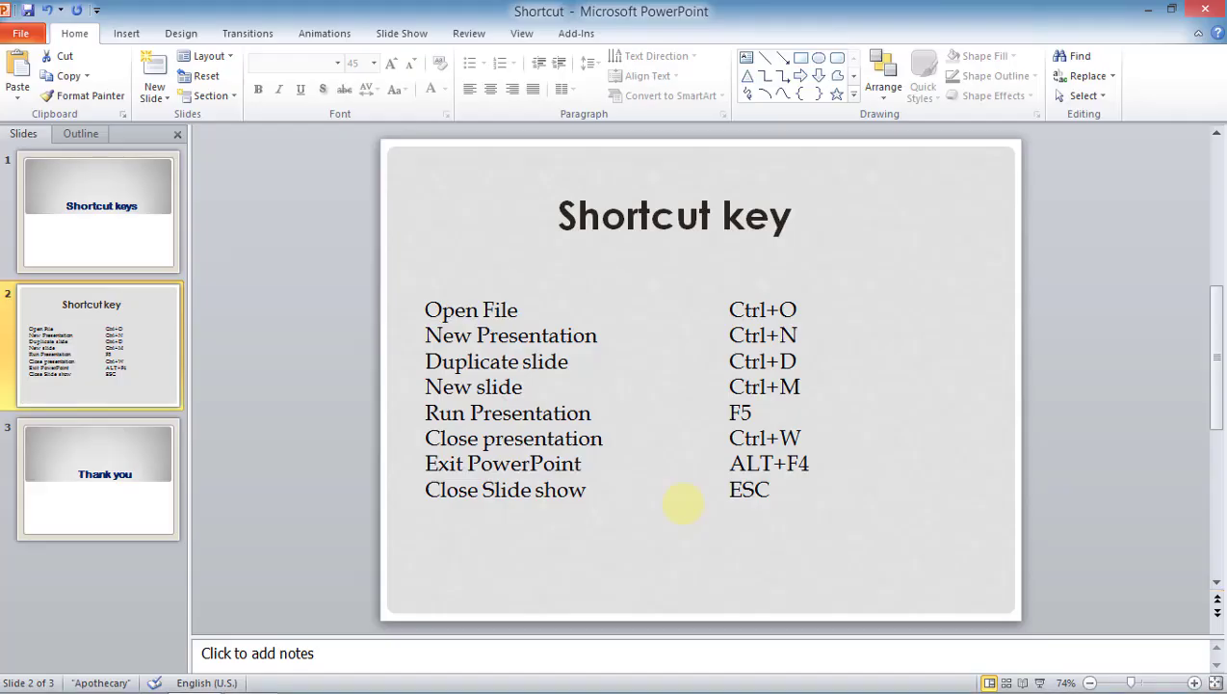